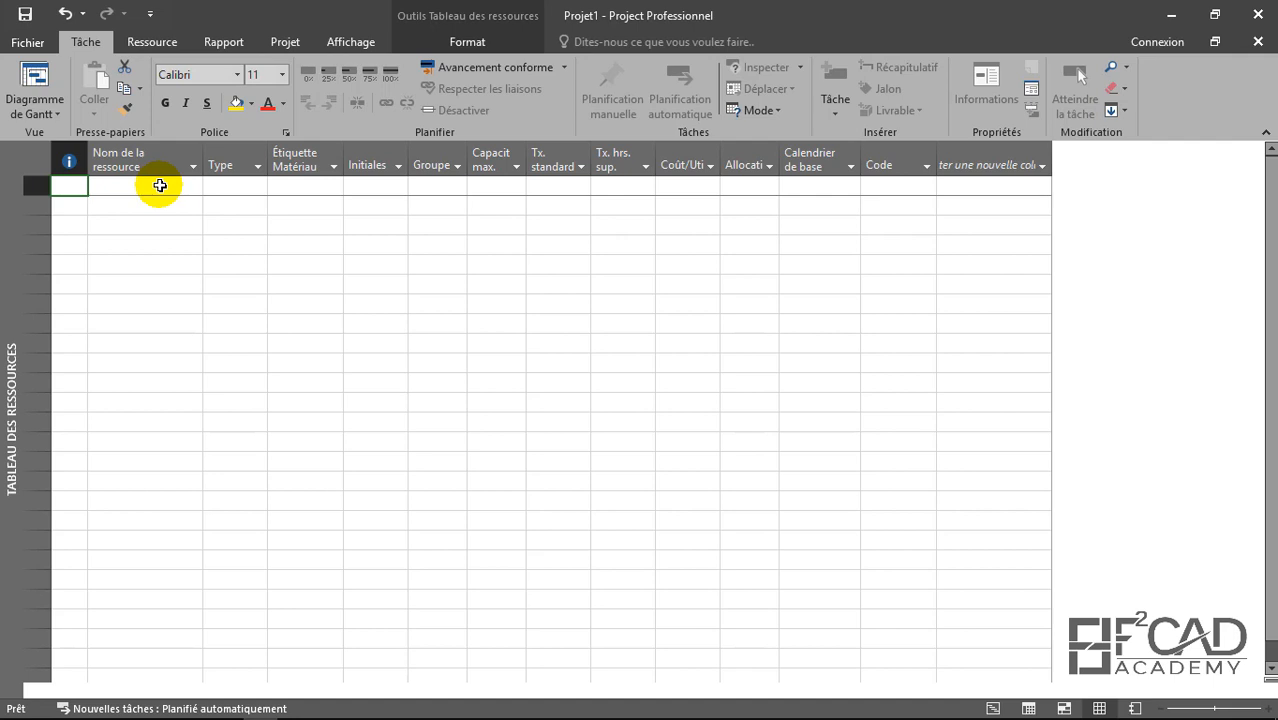
left_click(160, 185)
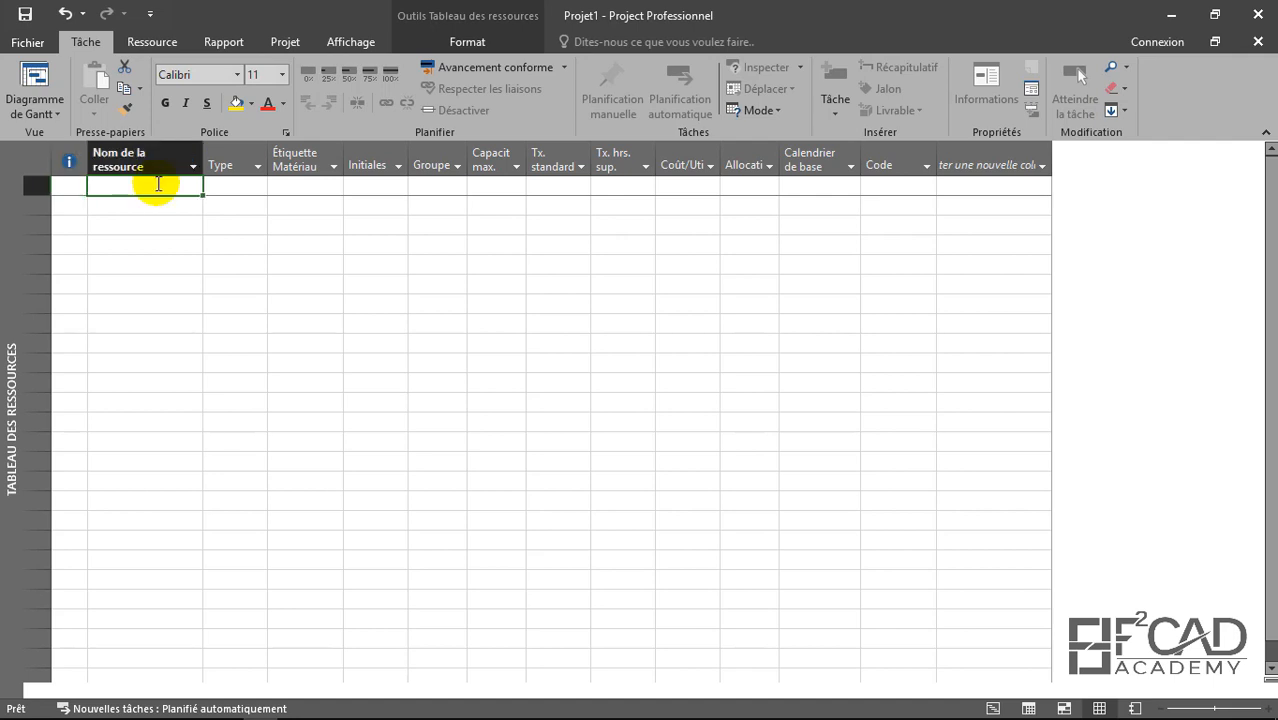
left_click(230, 185)
left_click(258, 188)
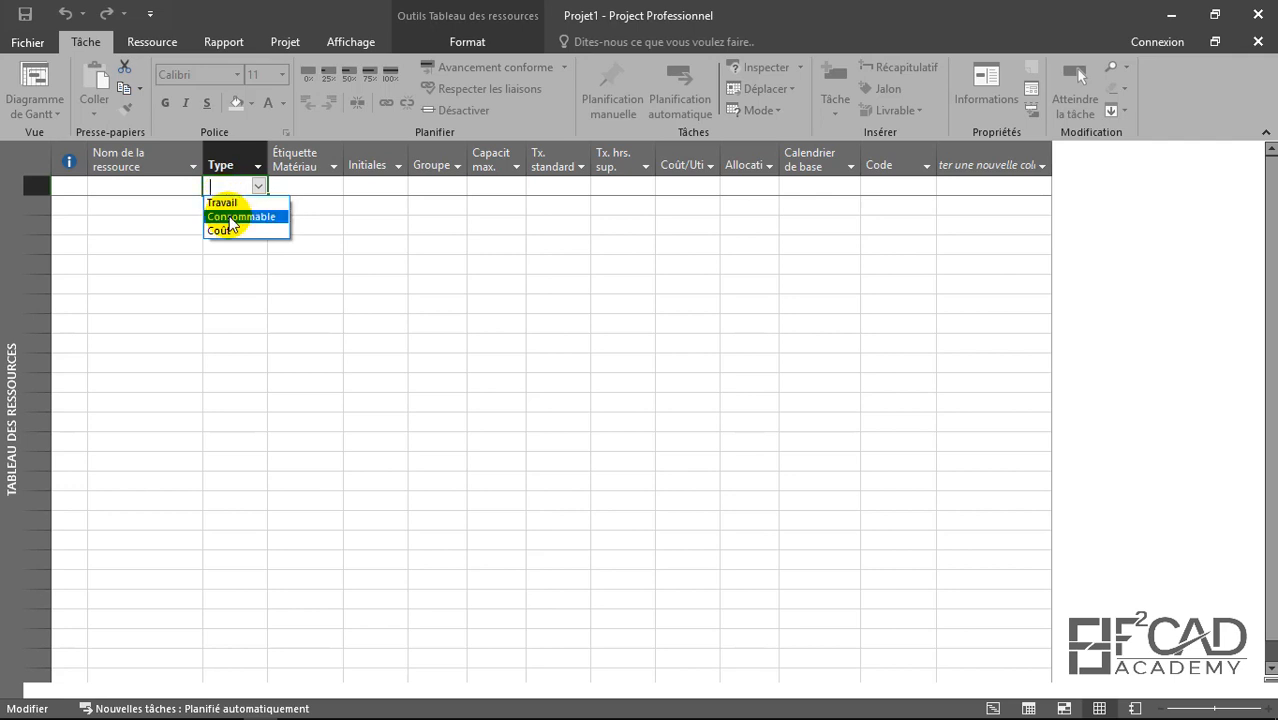
left_click(305, 188)
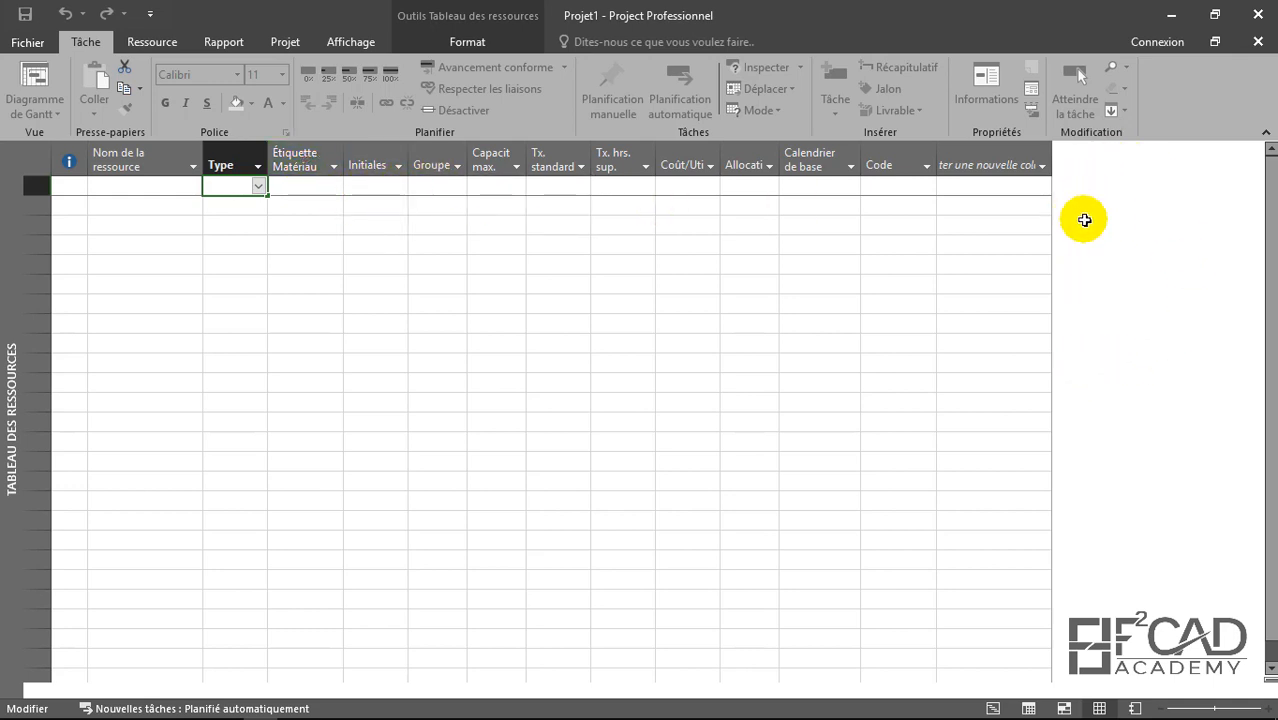
left_click(436, 185)
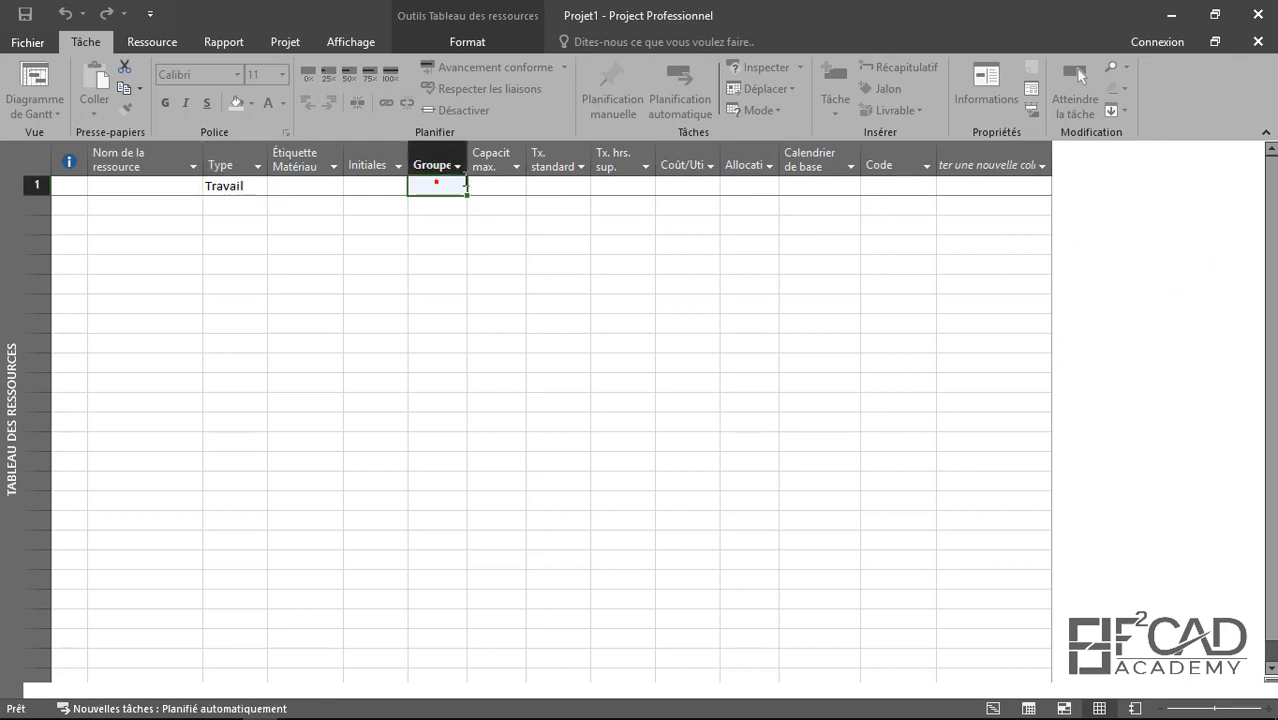
left_click(63, 14)
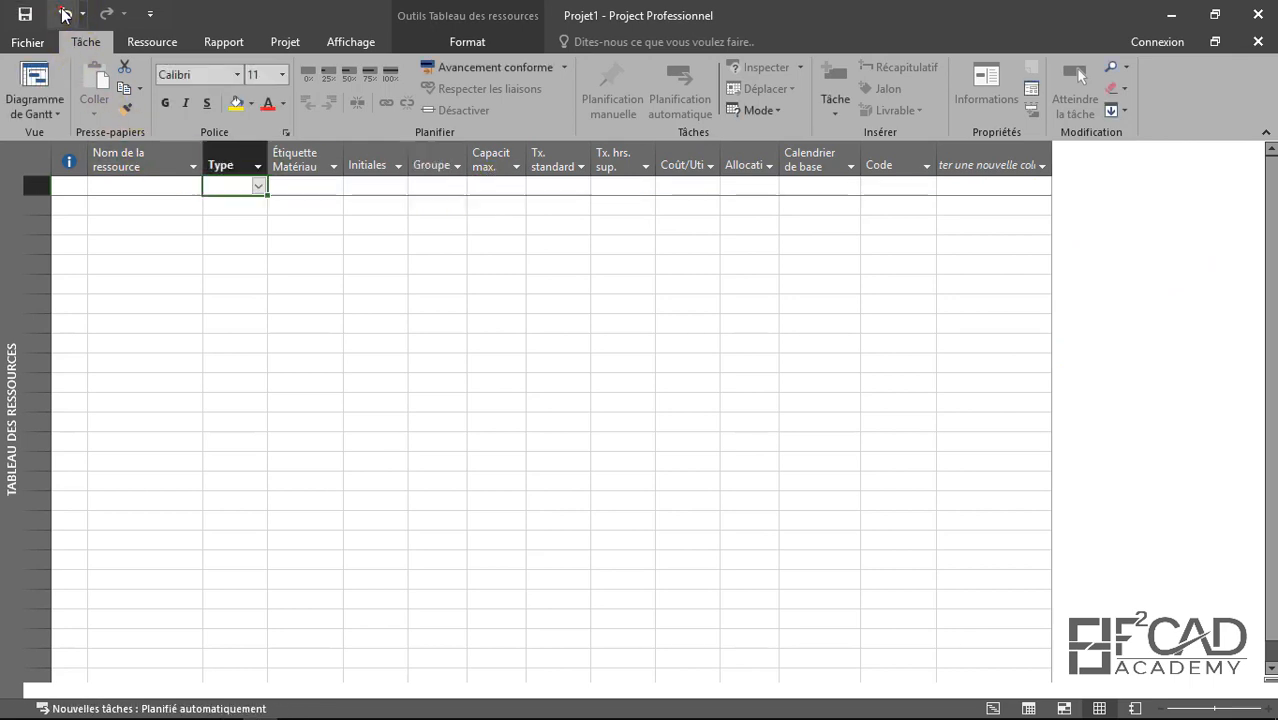
left_click(248, 264)
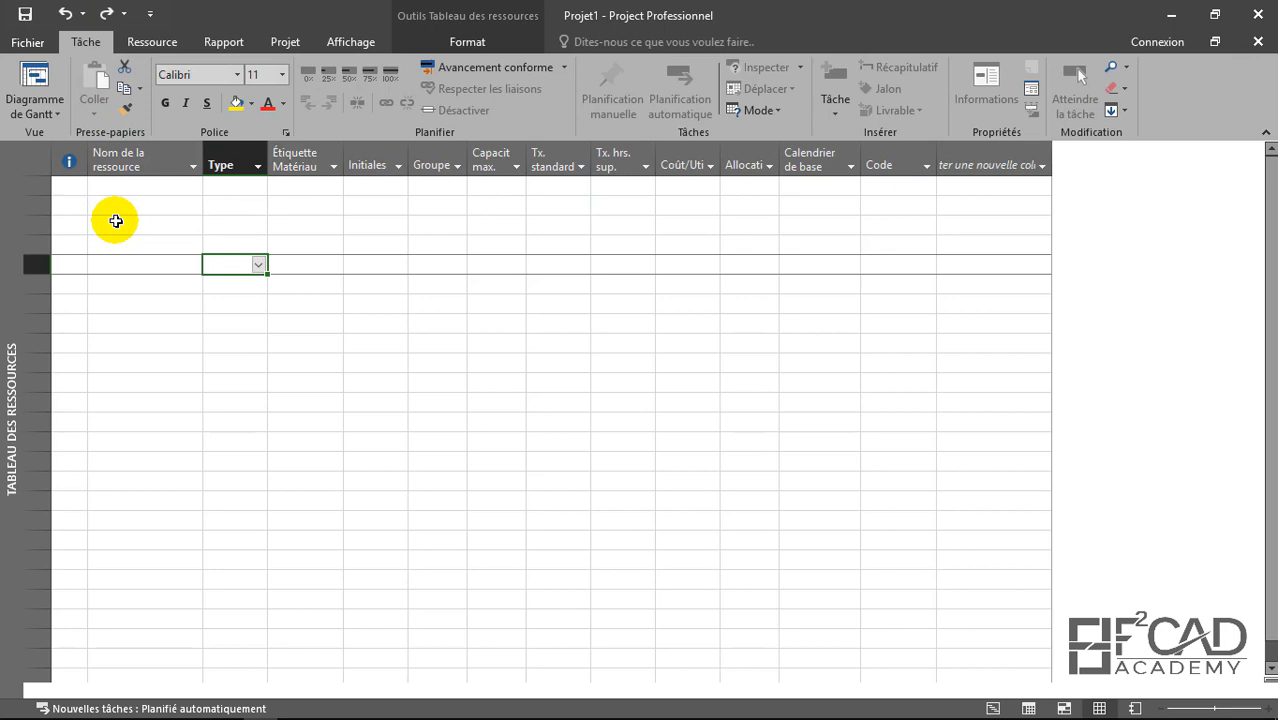
left_click(116, 221)
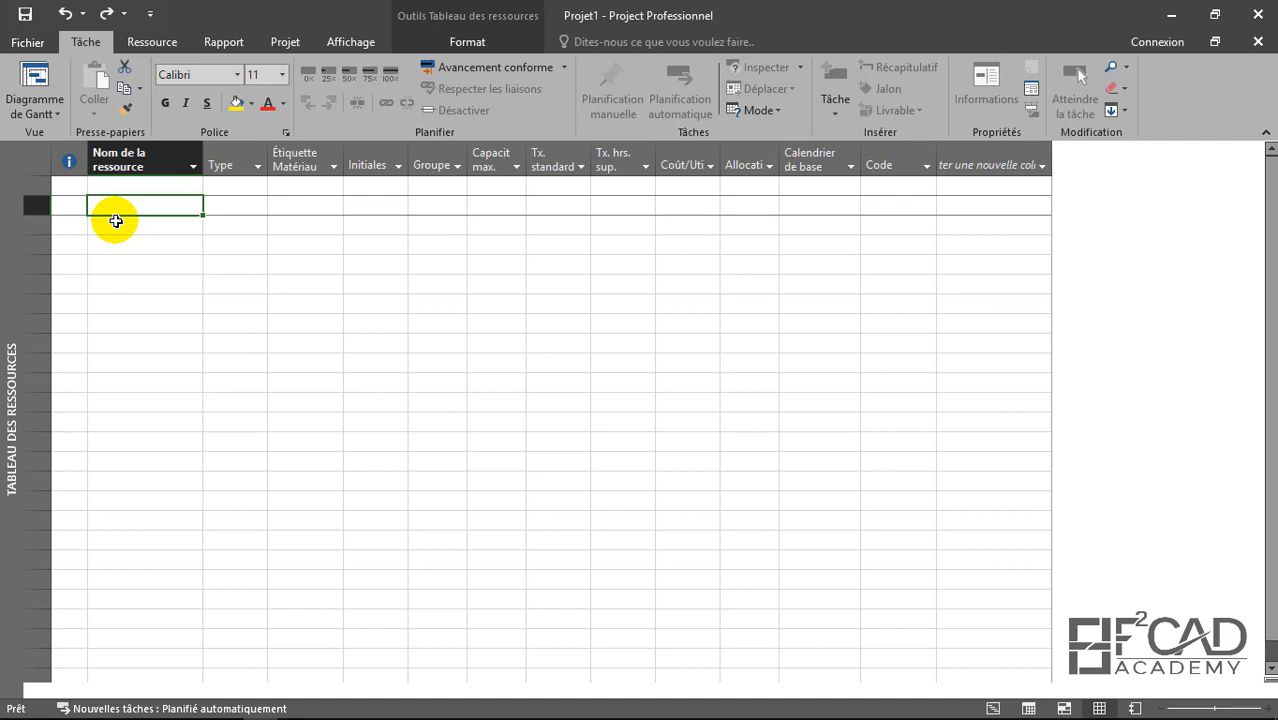
Switch to the Gantt chart view and set the project's currency to XOF in the display options
right_click(10, 182)
left_click(42, 232)
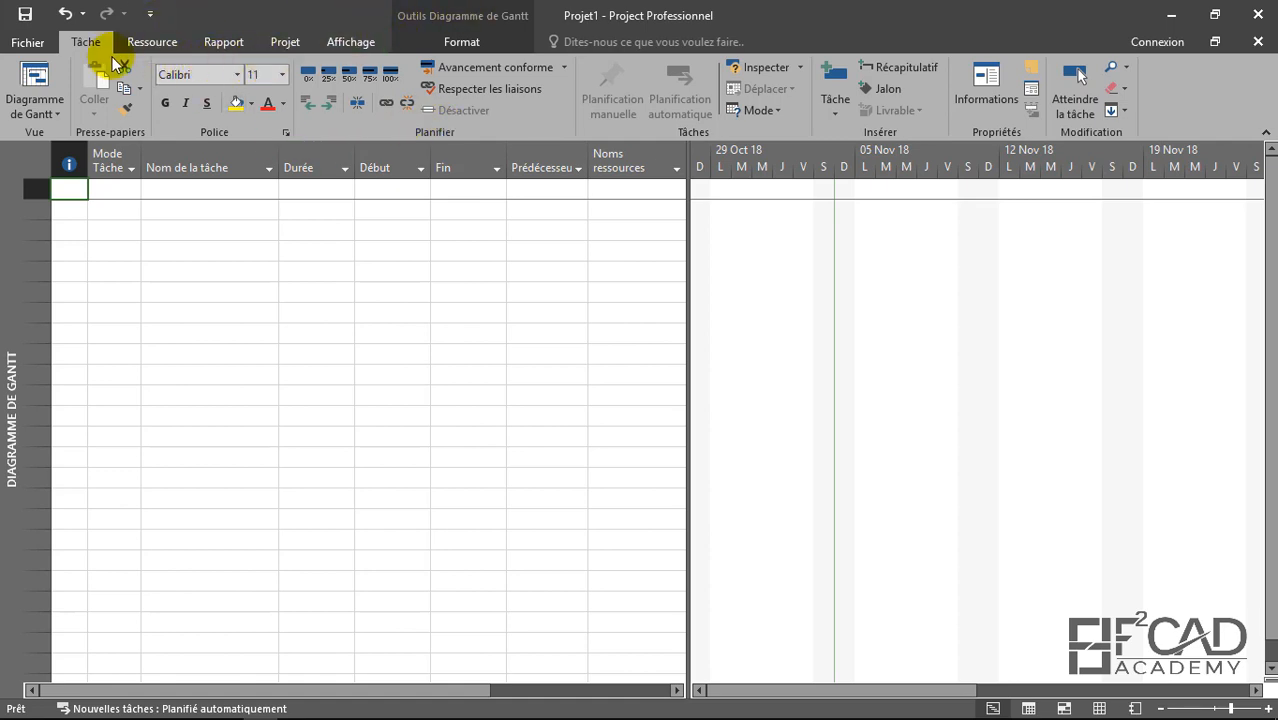
left_click(28, 43)
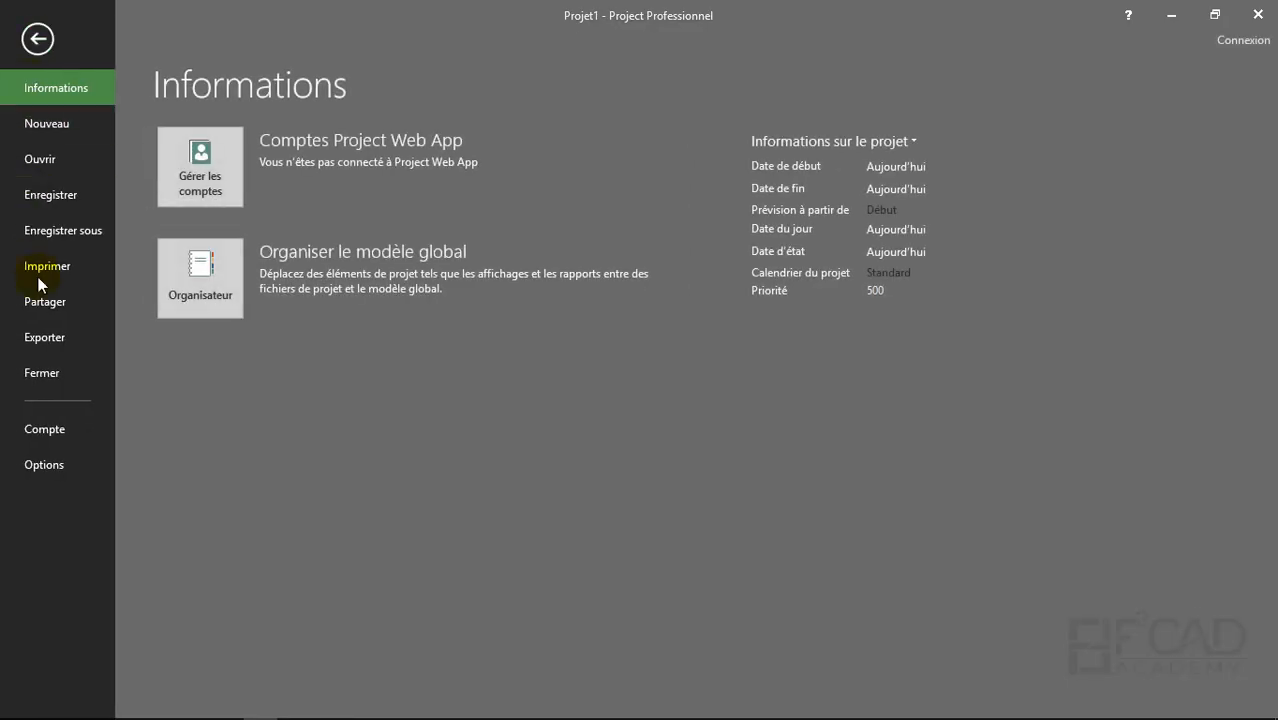
key("Escape")
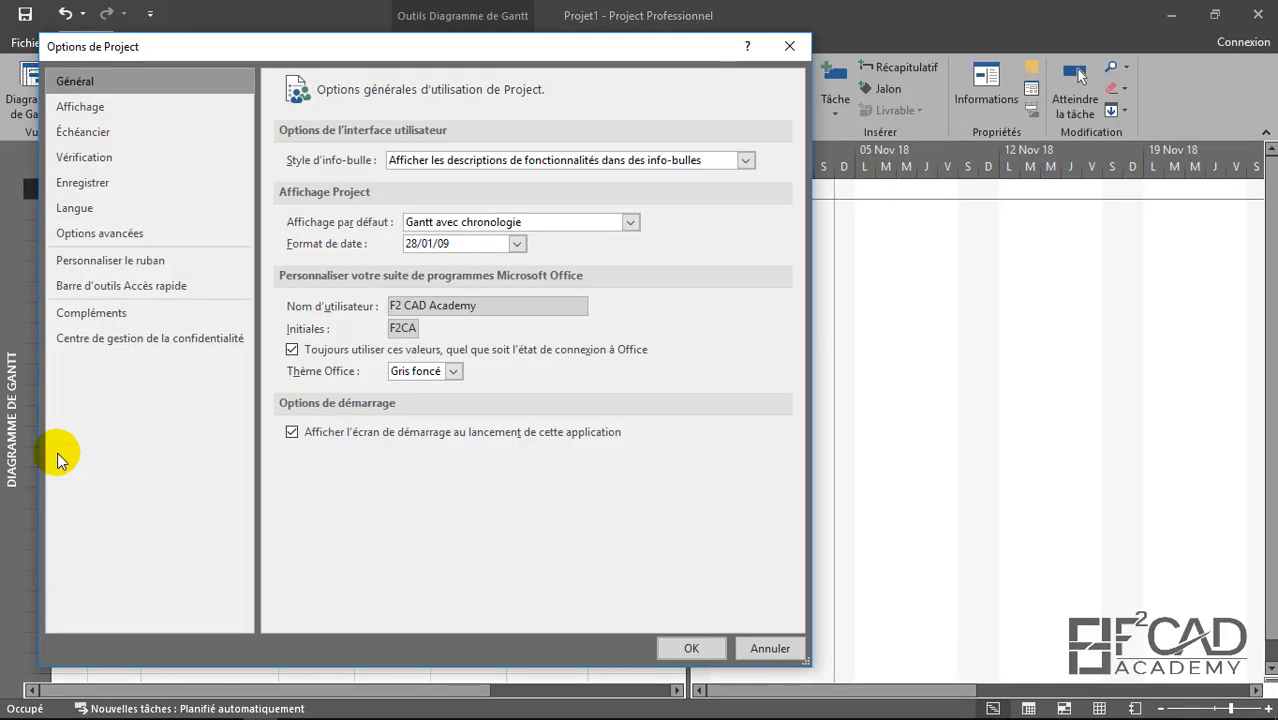
left_click(149, 98)
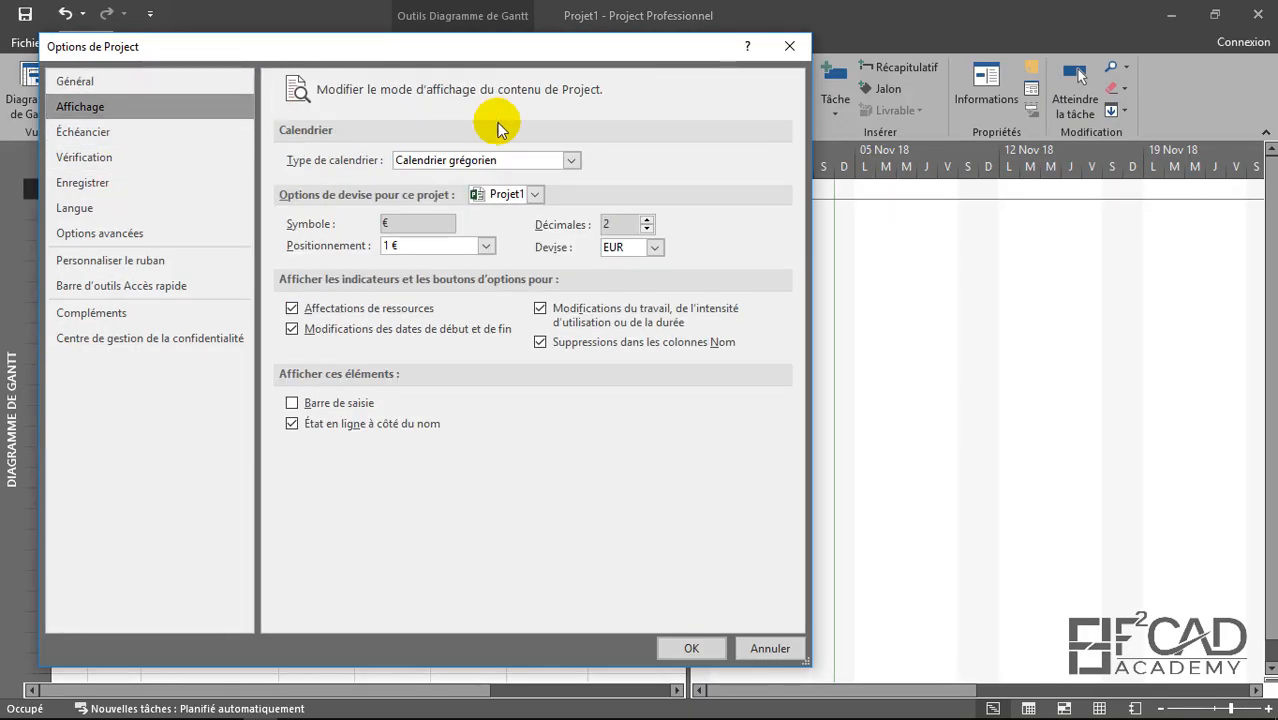
left_click(654, 248)
scroll(650, 528, "down", 8)
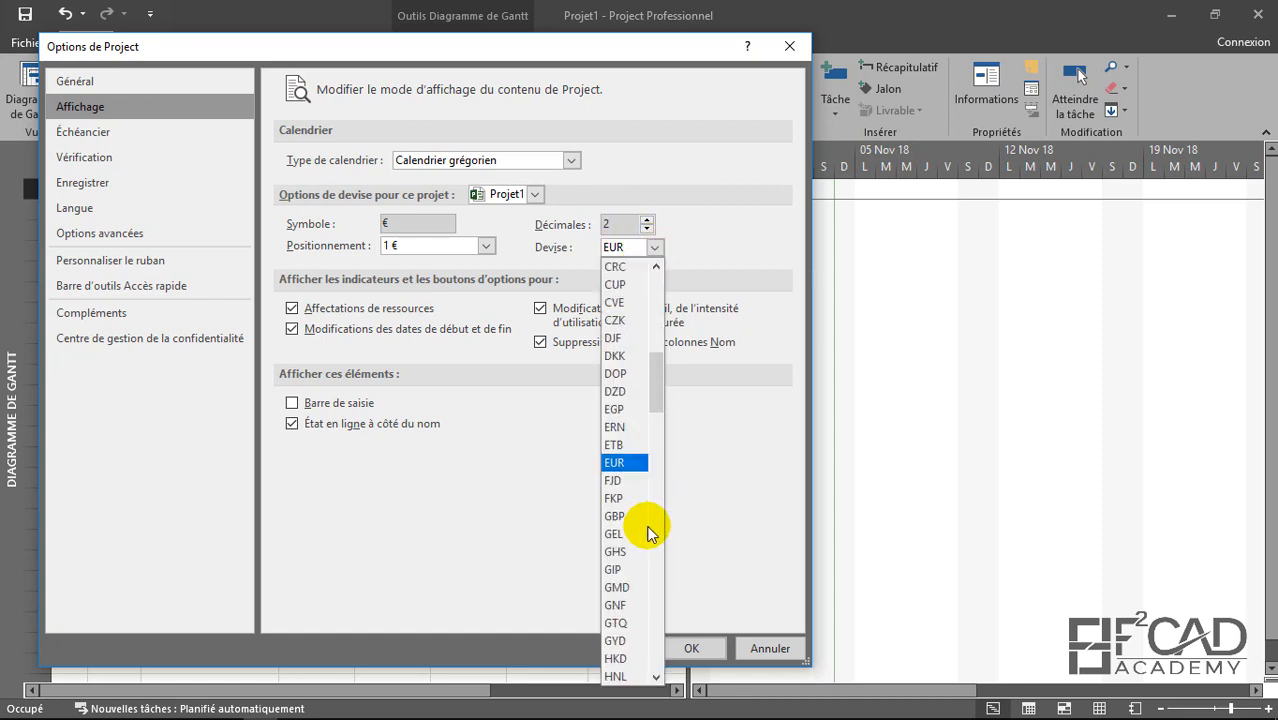
scroll(662, 445, "down", 20)
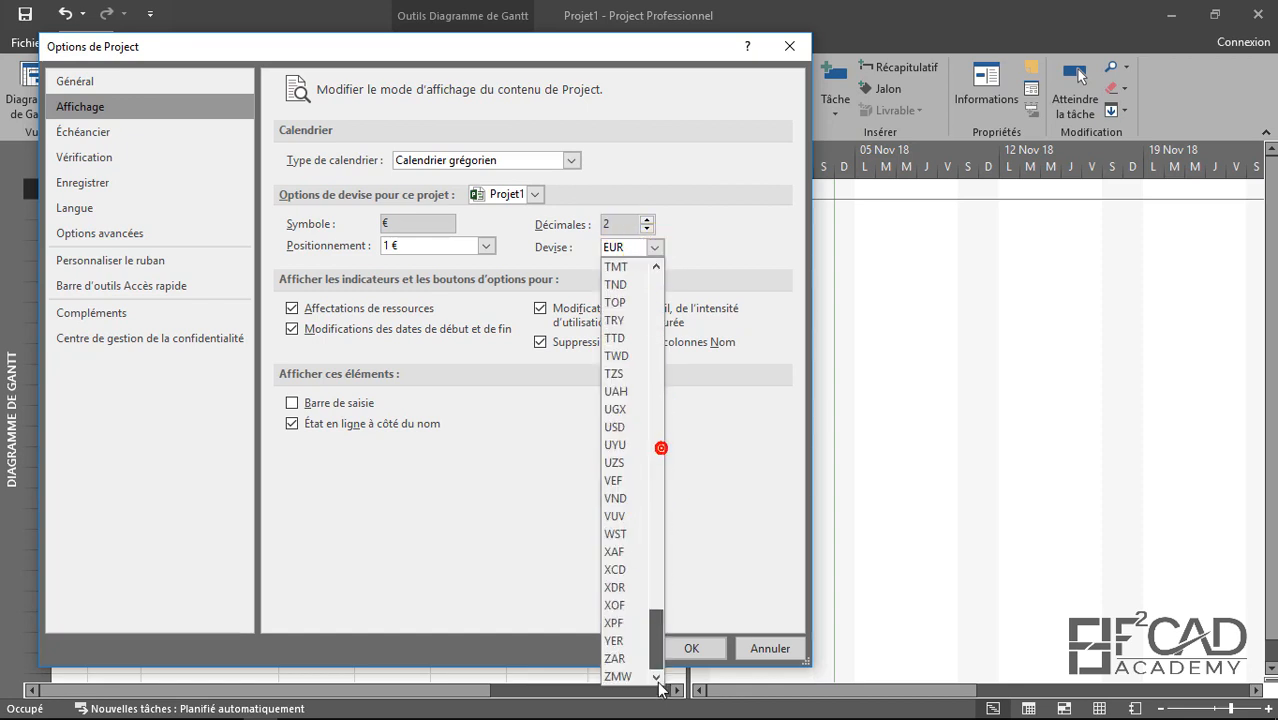
left_click(614, 605)
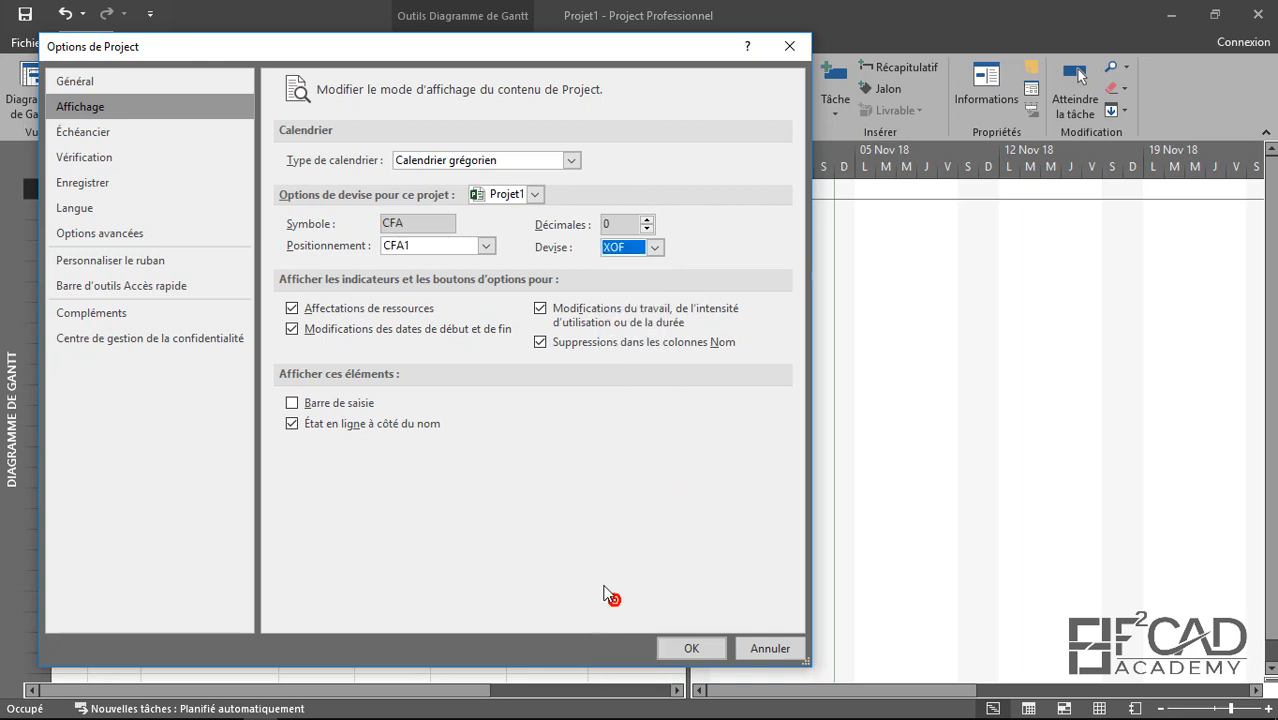
Change the currency symbol to FCFA, choose a new symbol placement and apply the project options
left_click(384, 221)
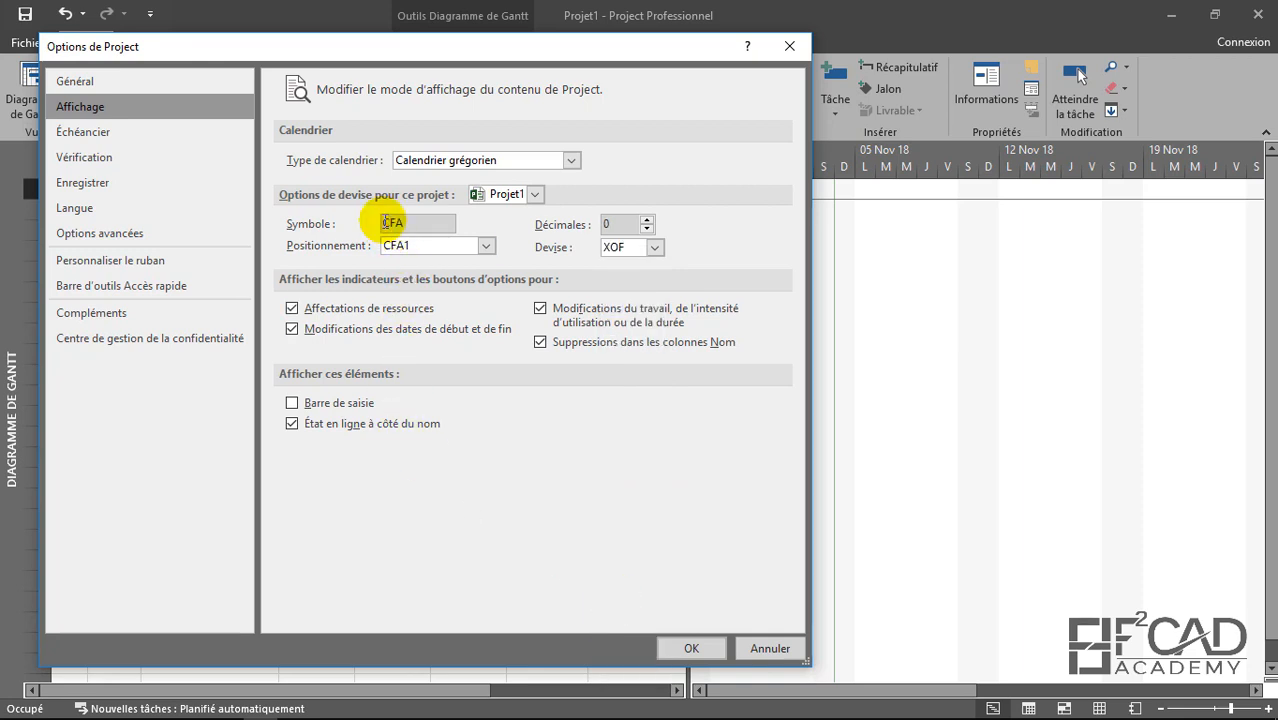
type("f")
key("BackSpace")
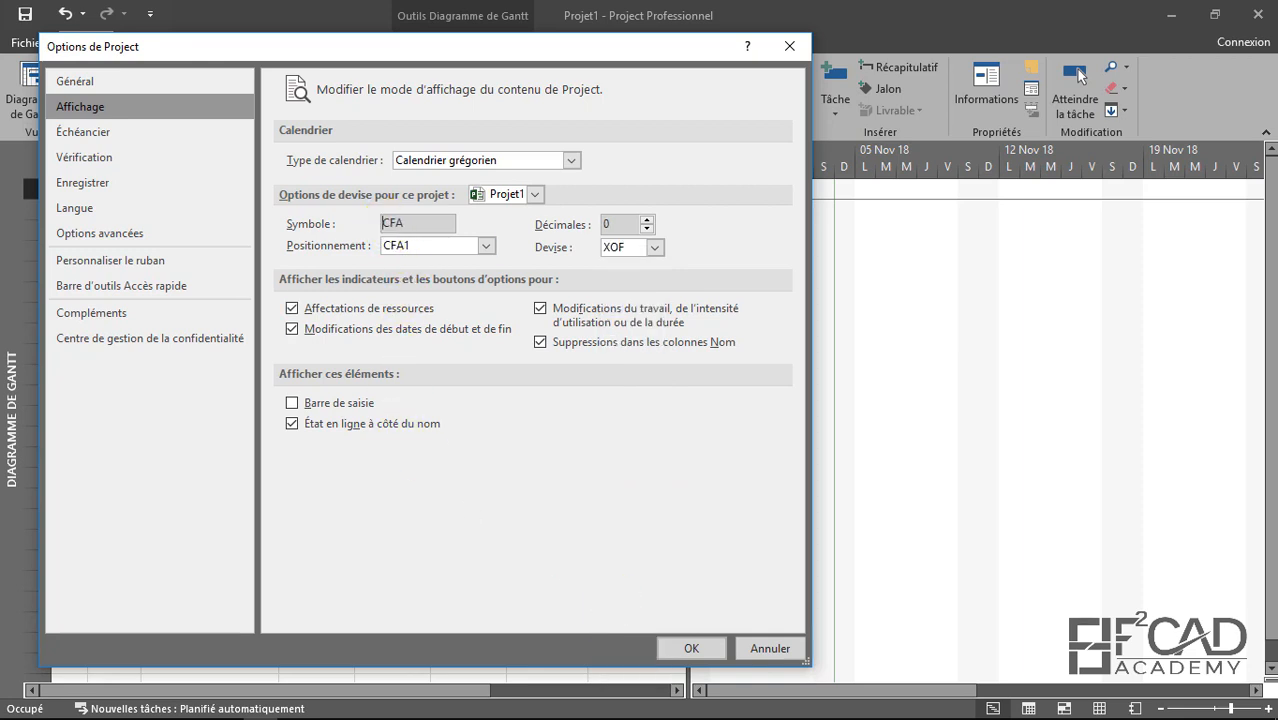
type("F")
left_click(485, 246)
left_click(445, 318)
left_click(694, 646)
Save the project on the desktop (Bureau) as "Atelier sur les ressources"
left_click(26, 43)
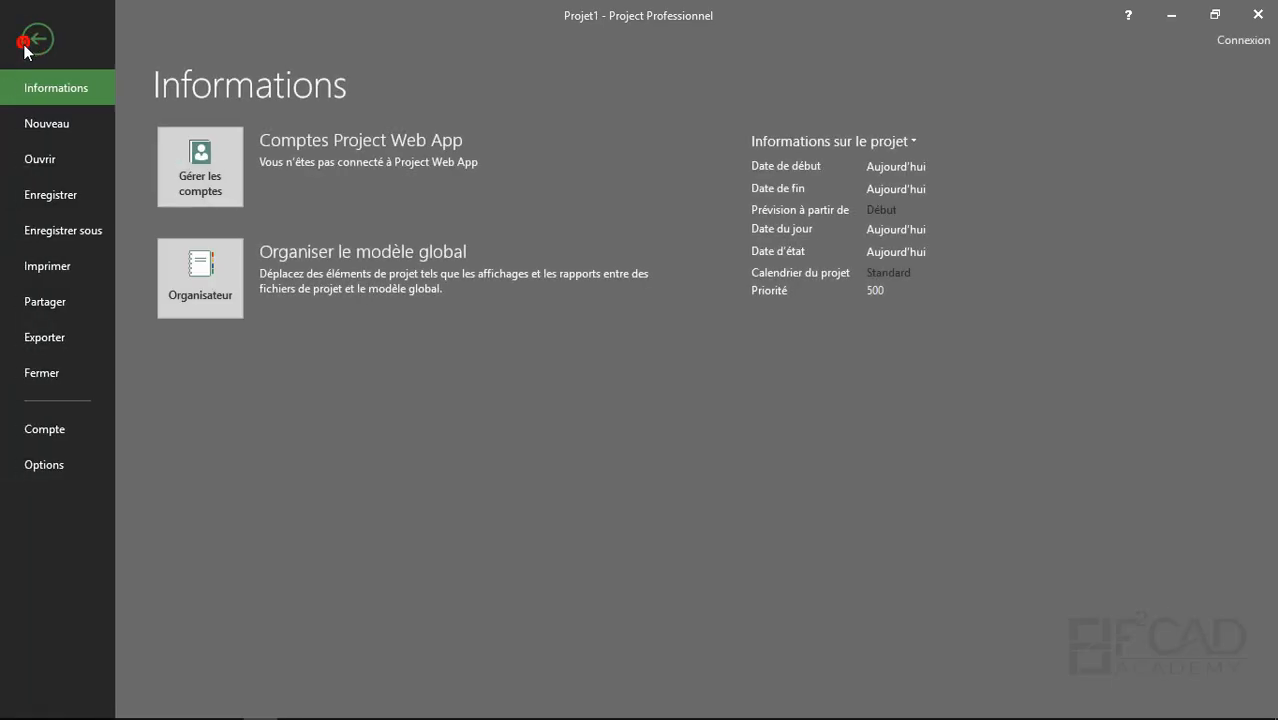
left_click(60, 194)
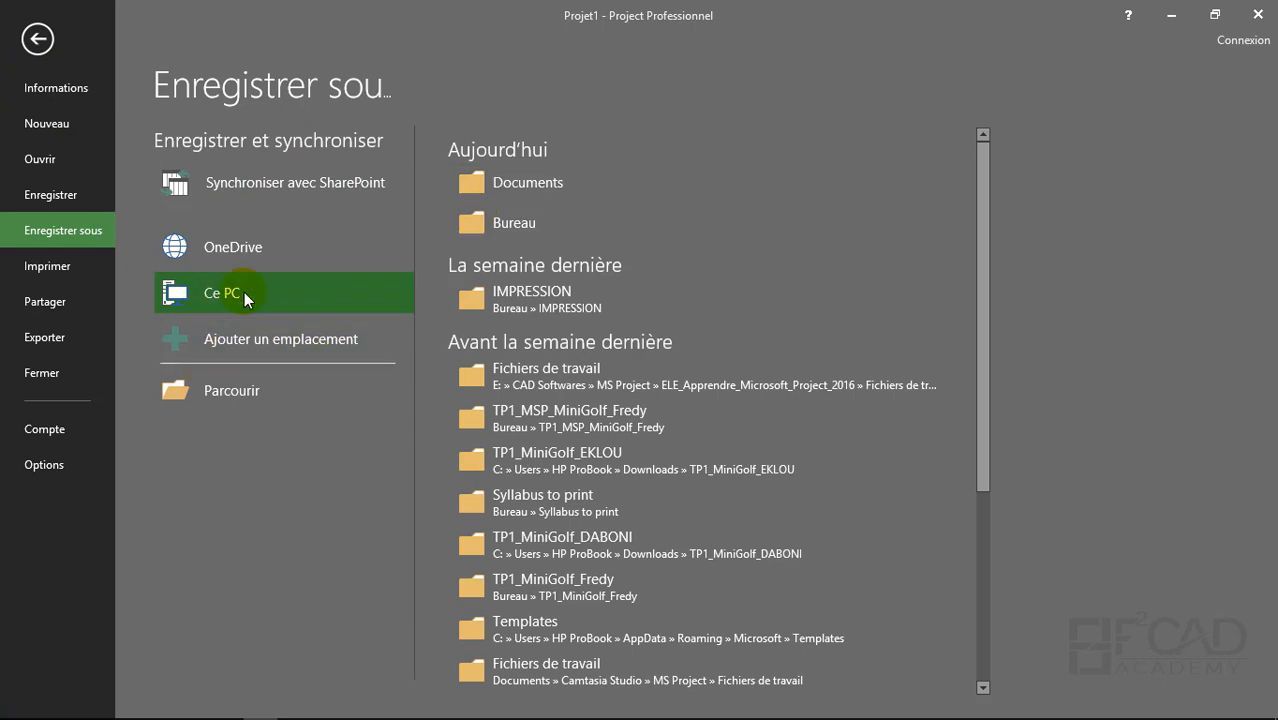
left_click(244, 292)
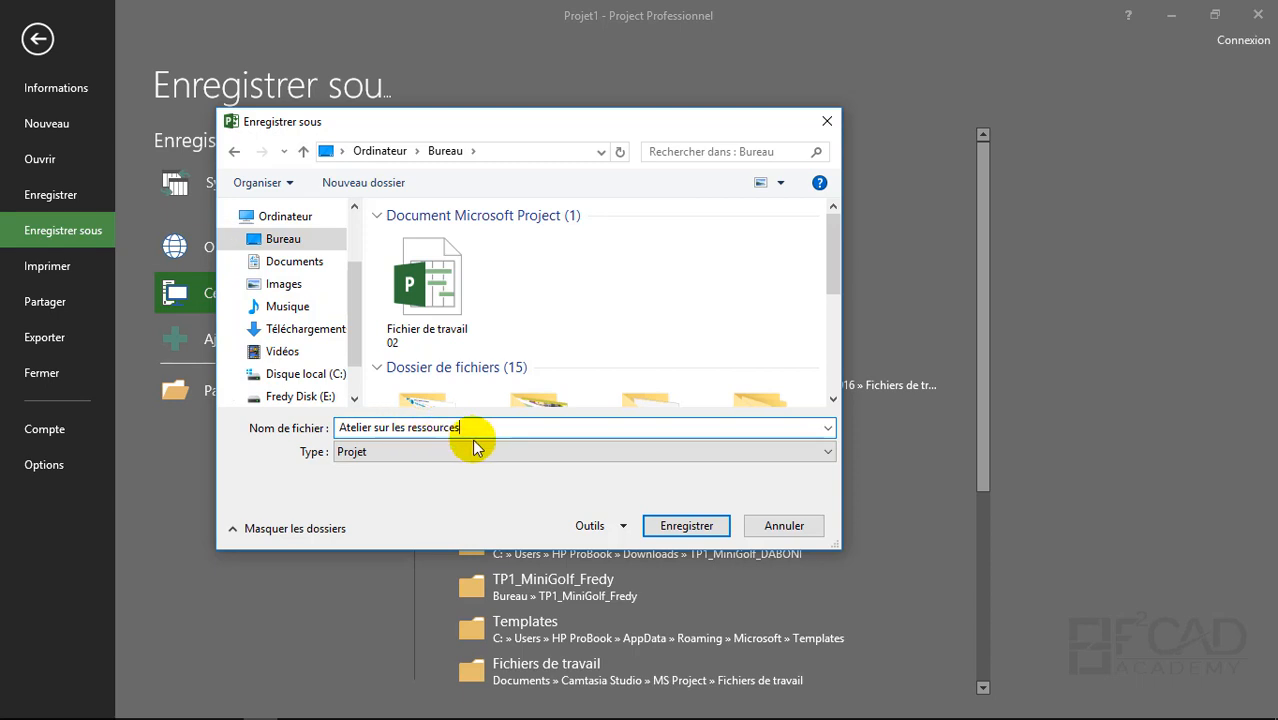
left_click(680, 527)
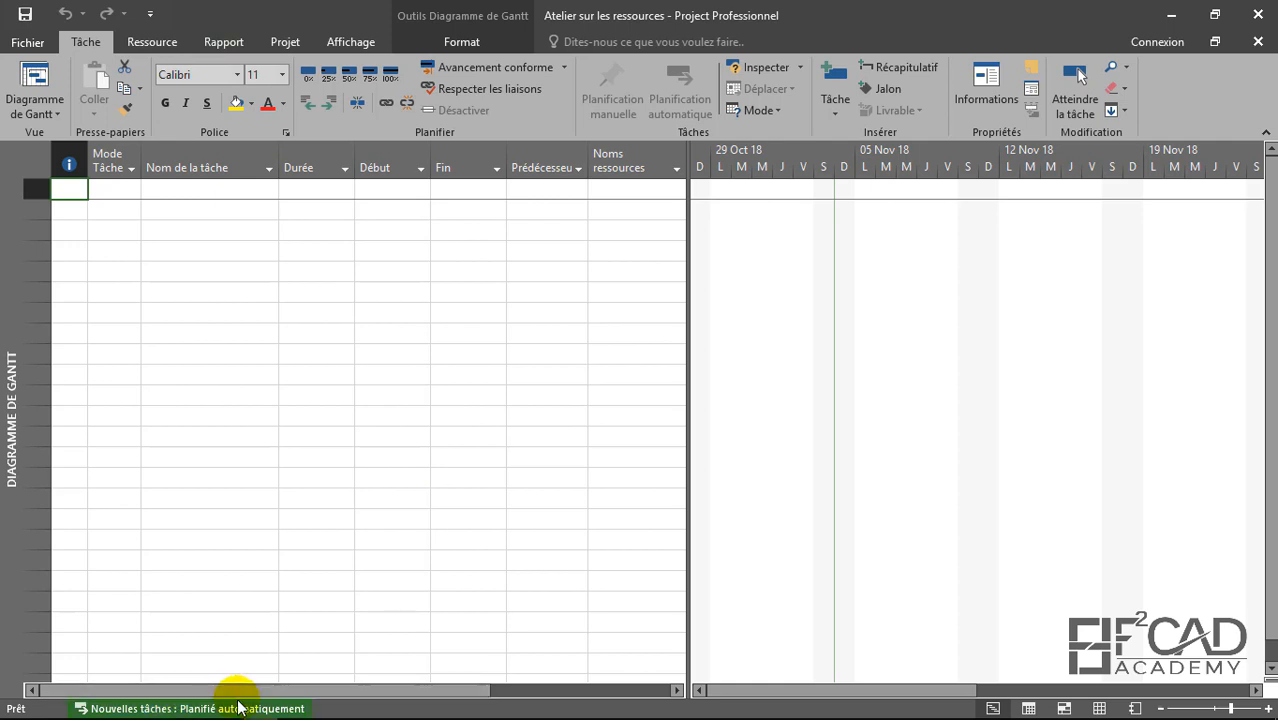
Check the project information and accept it with start date 04/11/18 and the Standard calendar
left_click(283, 44)
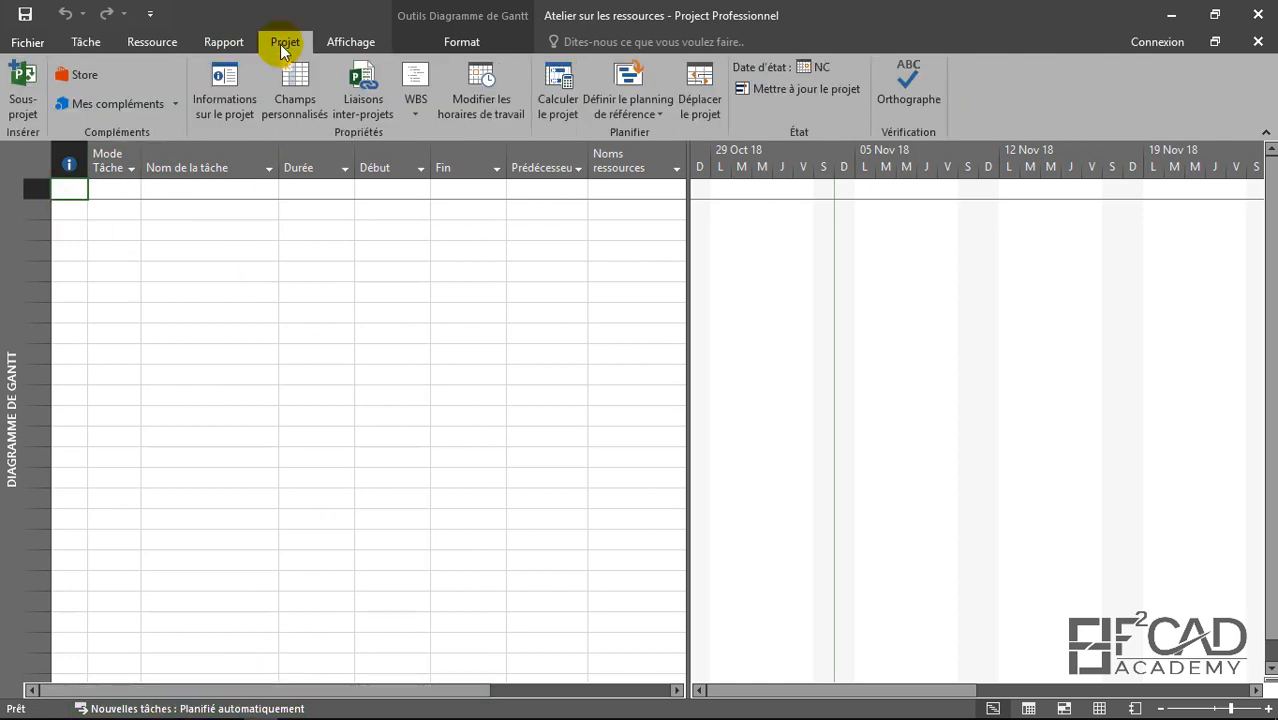
left_click(224, 88)
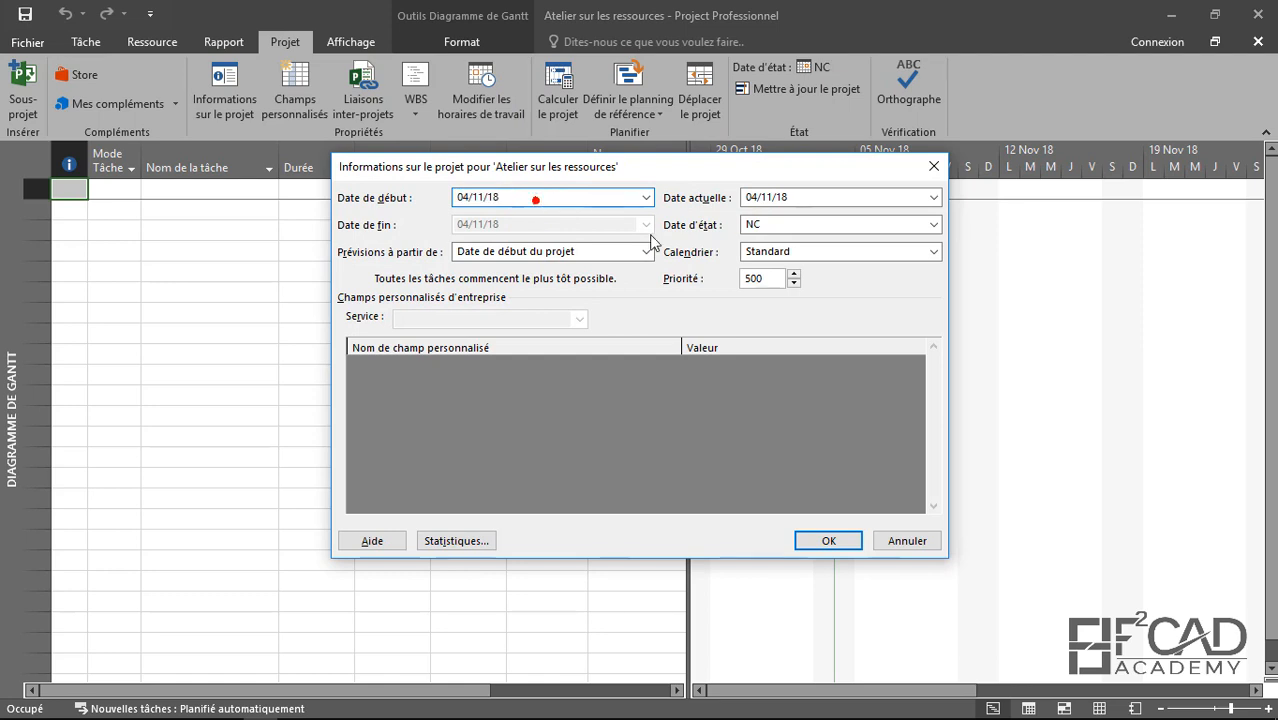
left_click(776, 251)
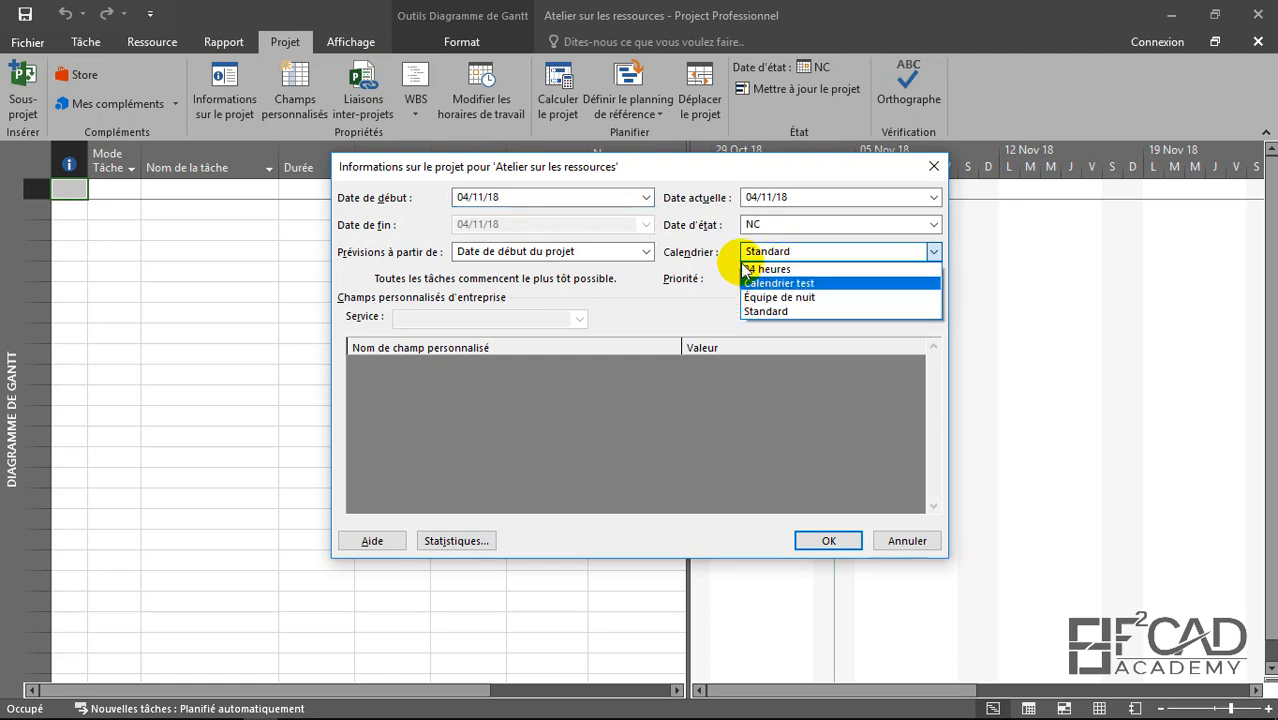
left_click(639, 306)
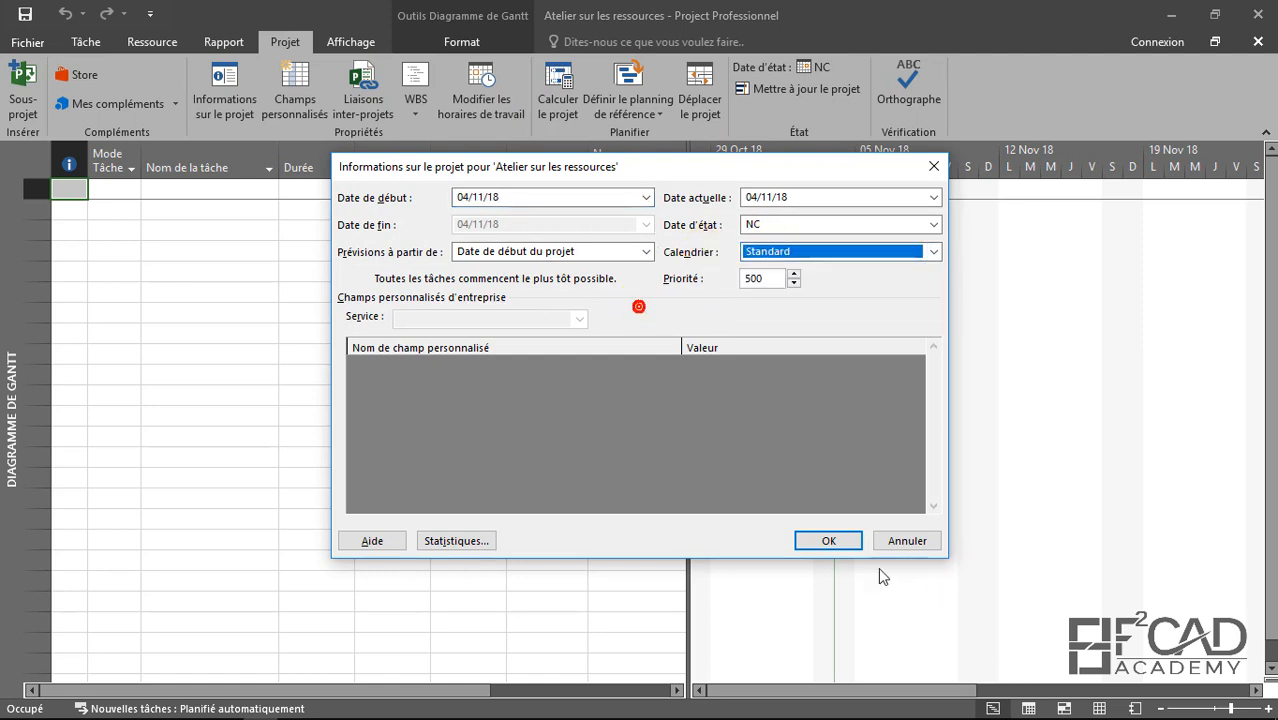
left_click(828, 539)
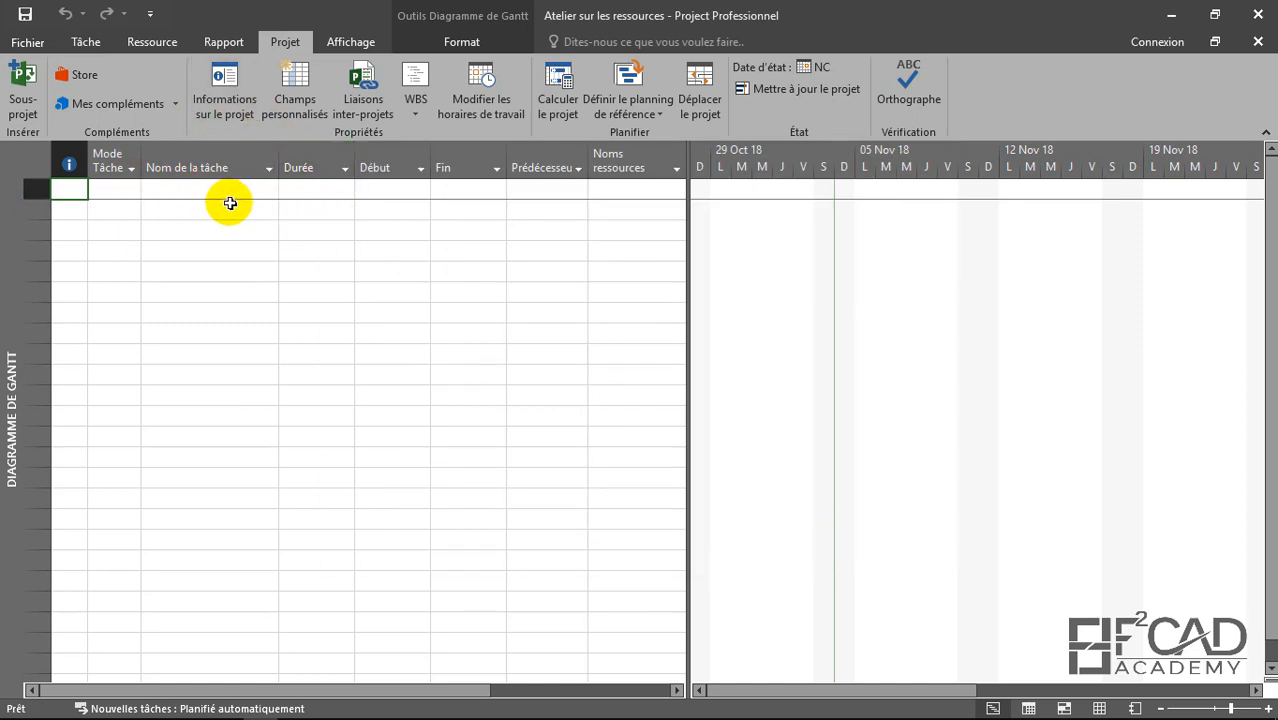
Enter tasks Début du projet (0j), Achat des matériaux (3j), Creuser les tranchées (1h), Couler la fondation (2j), Construire le mur (4j) and Livraison du projet (0j)
left_click(169, 190)
left_click(179, 190)
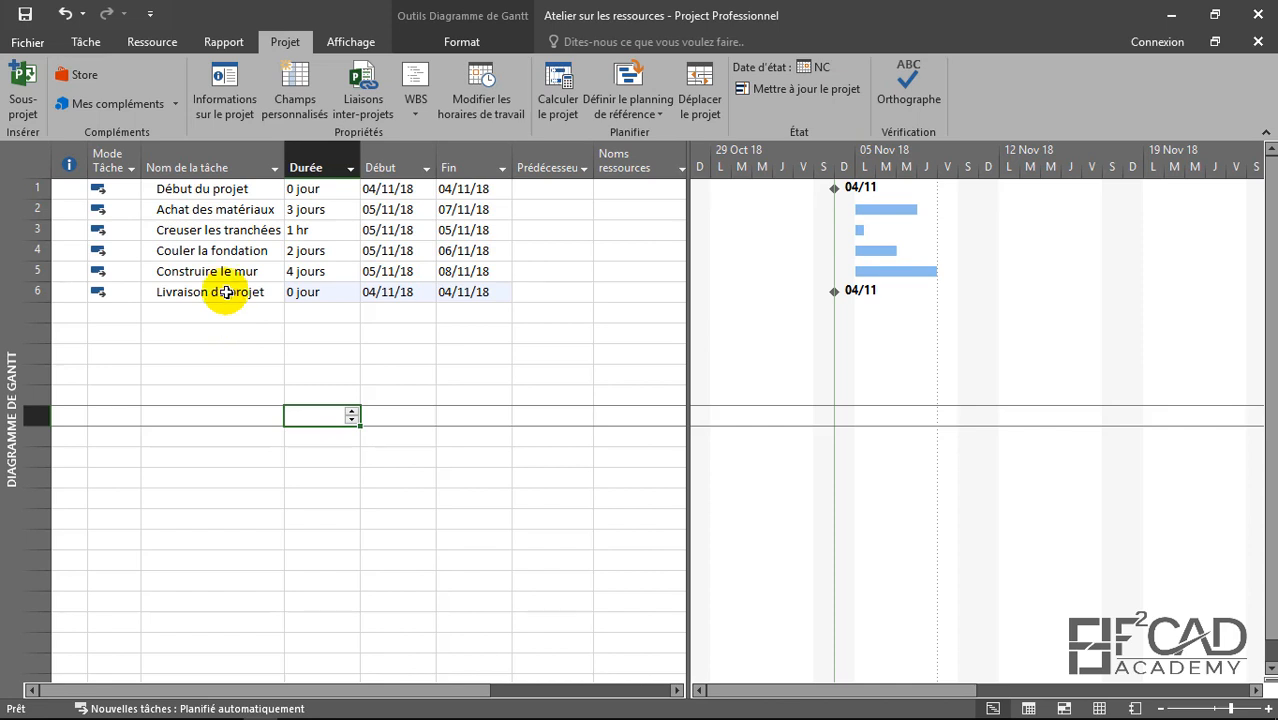
left_click(227, 188)
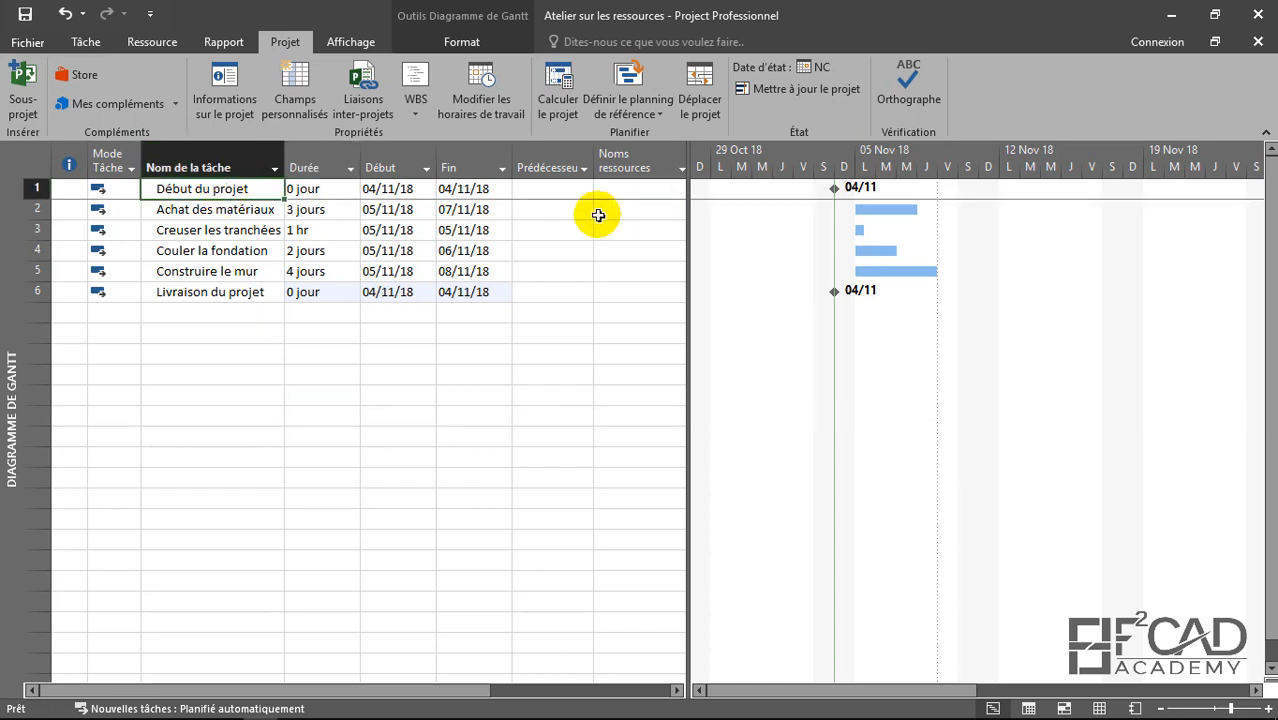
left_click(198, 212)
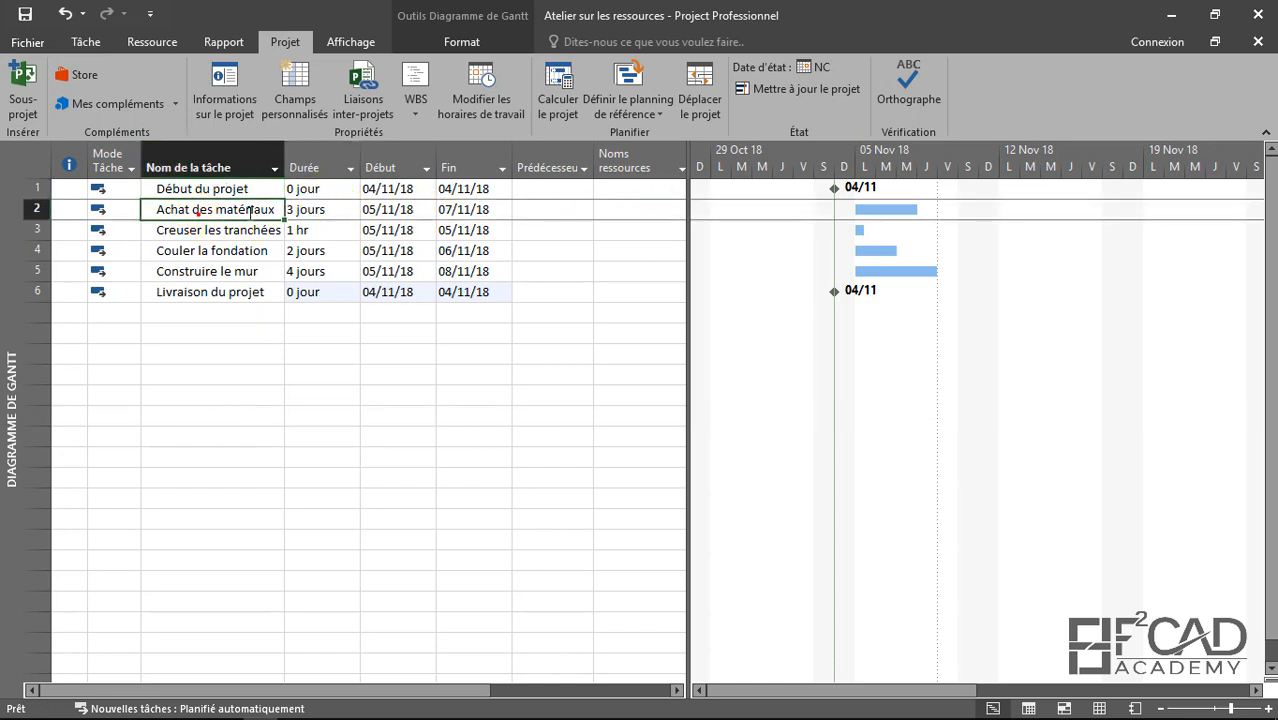
left_click(211, 254)
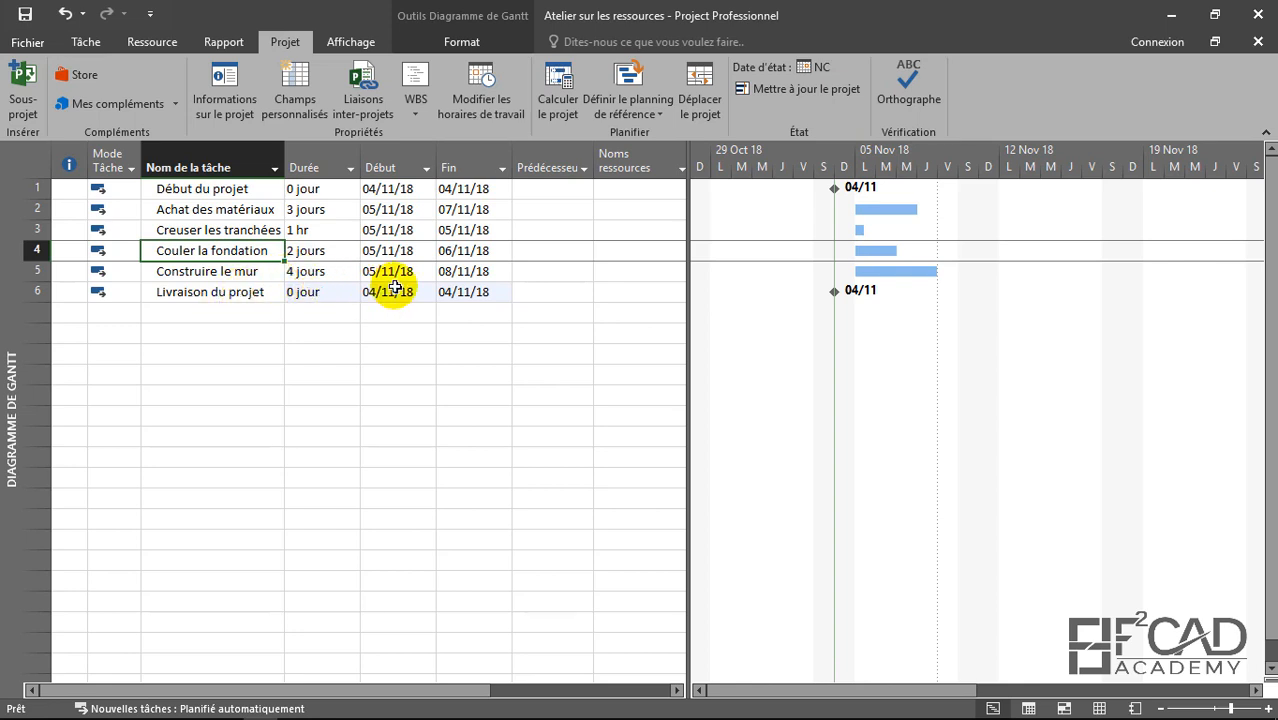
Set predecessor 1 for Achat des matériaux and Creuser les tranchées, and predecessors 2;3 for Couler la fondation
left_click(538, 210)
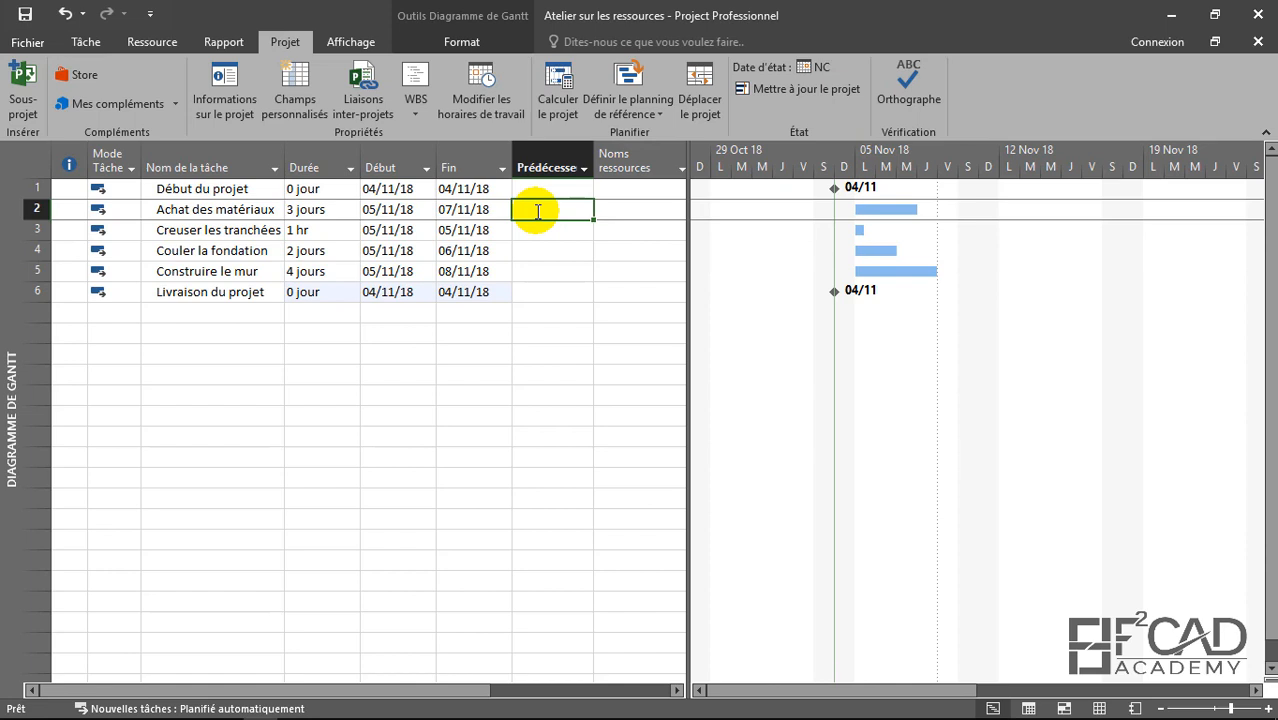
type("1")
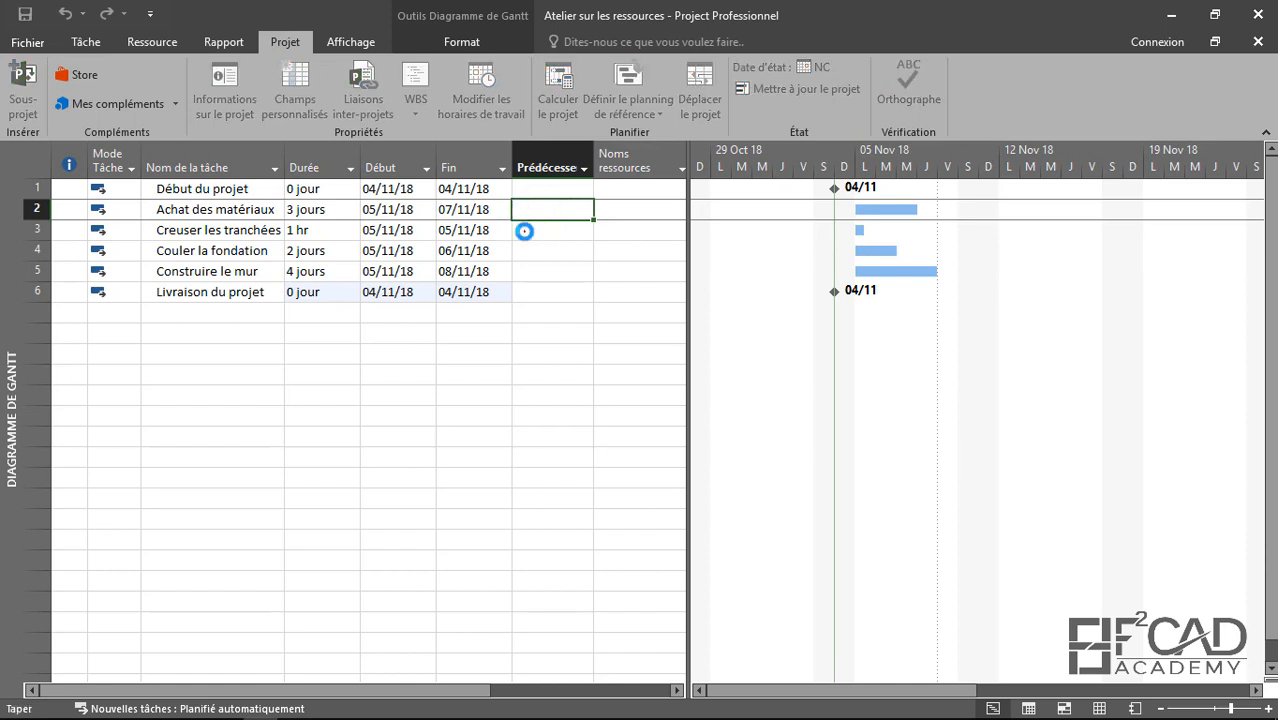
left_click(526, 229)
type("1")
left_click(526, 250)
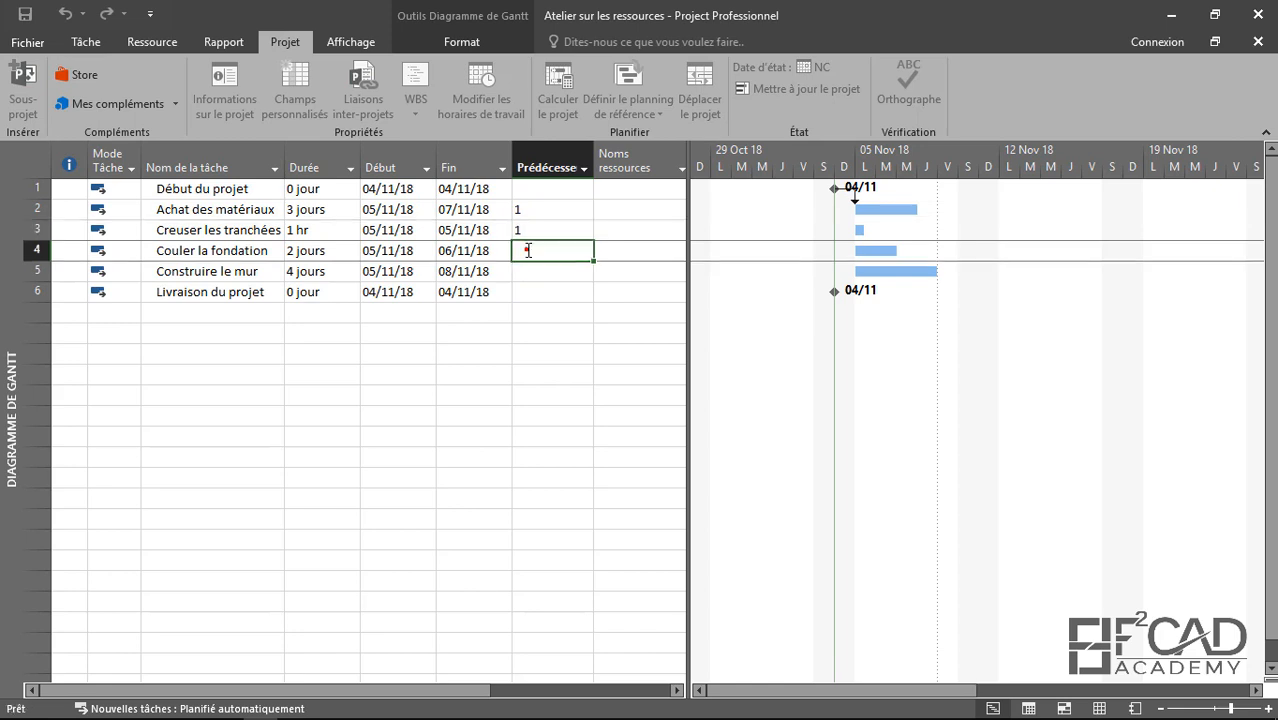
type("2")
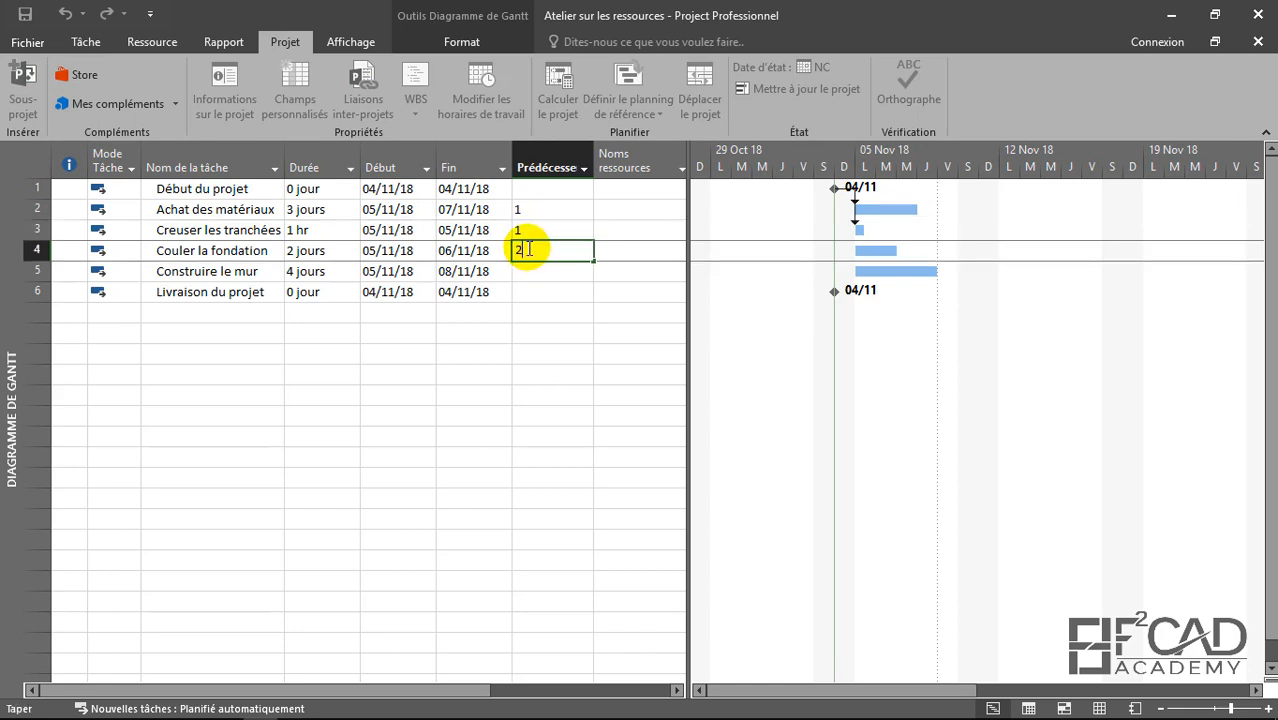
type(";3")
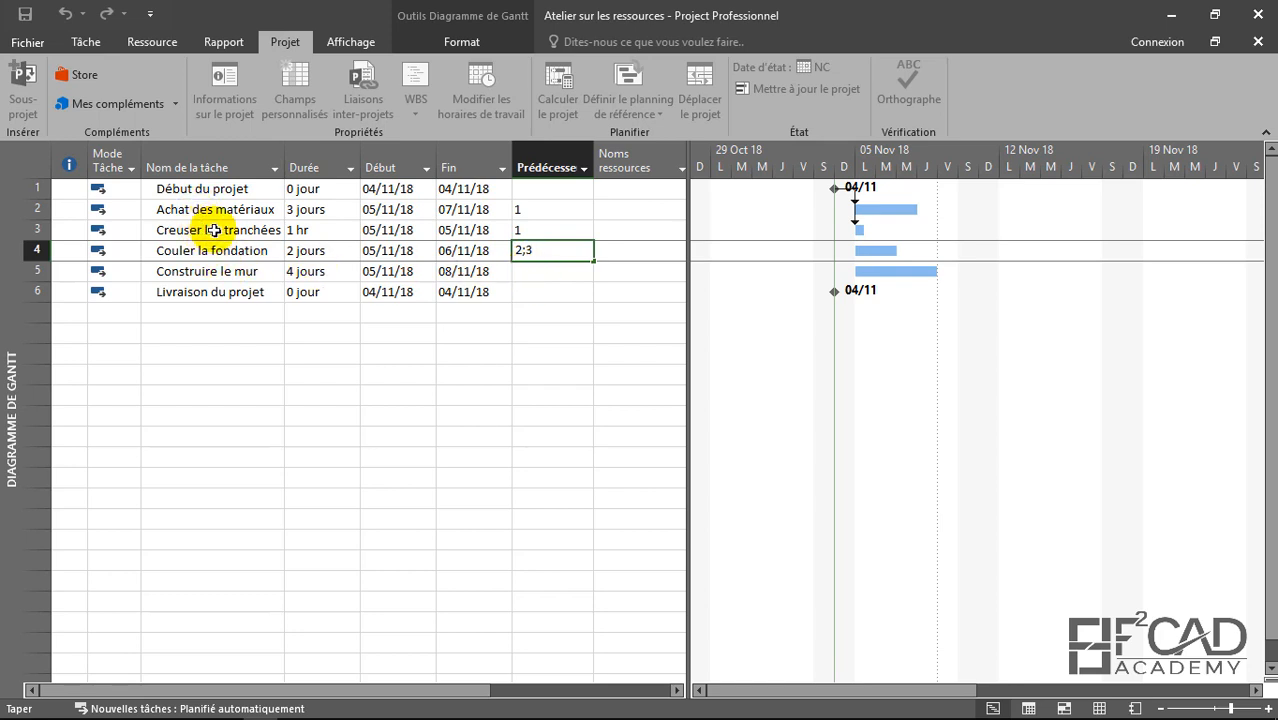
left_click(540, 270)
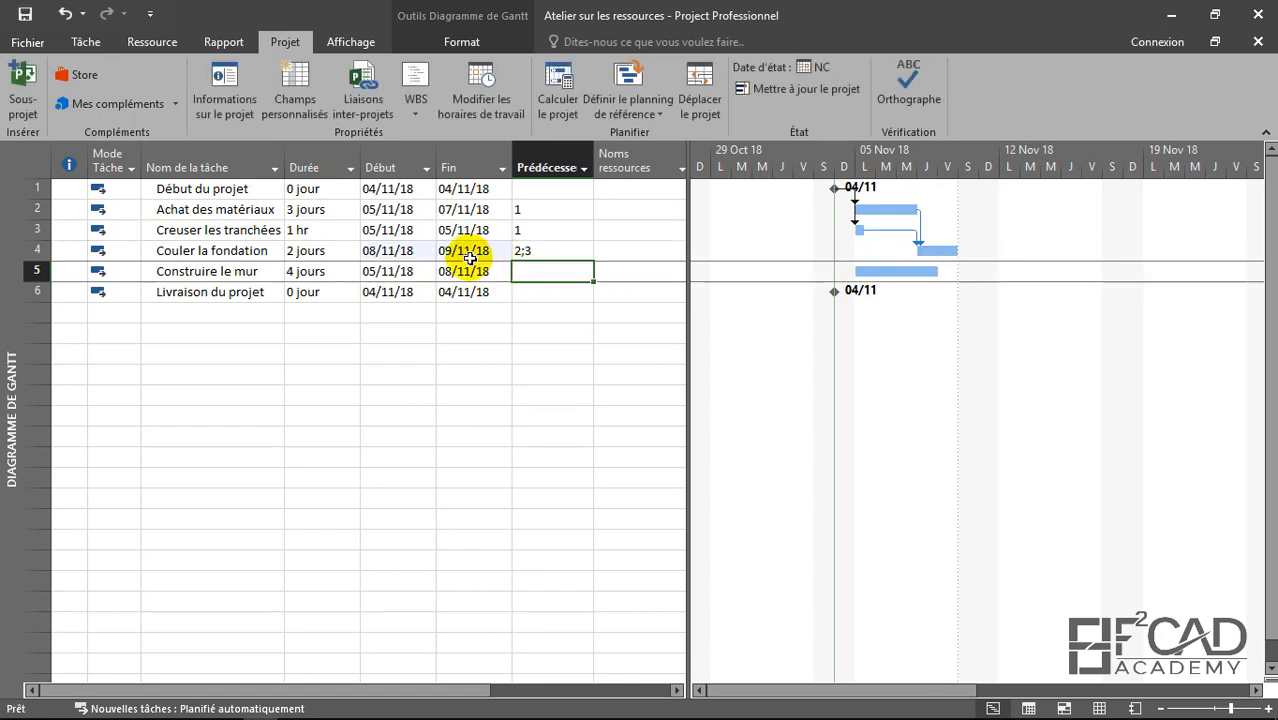
Set predecessor 4 for Construire le mur and predecessor 5 for Livraison du projet
type("4")
left_click(523, 292)
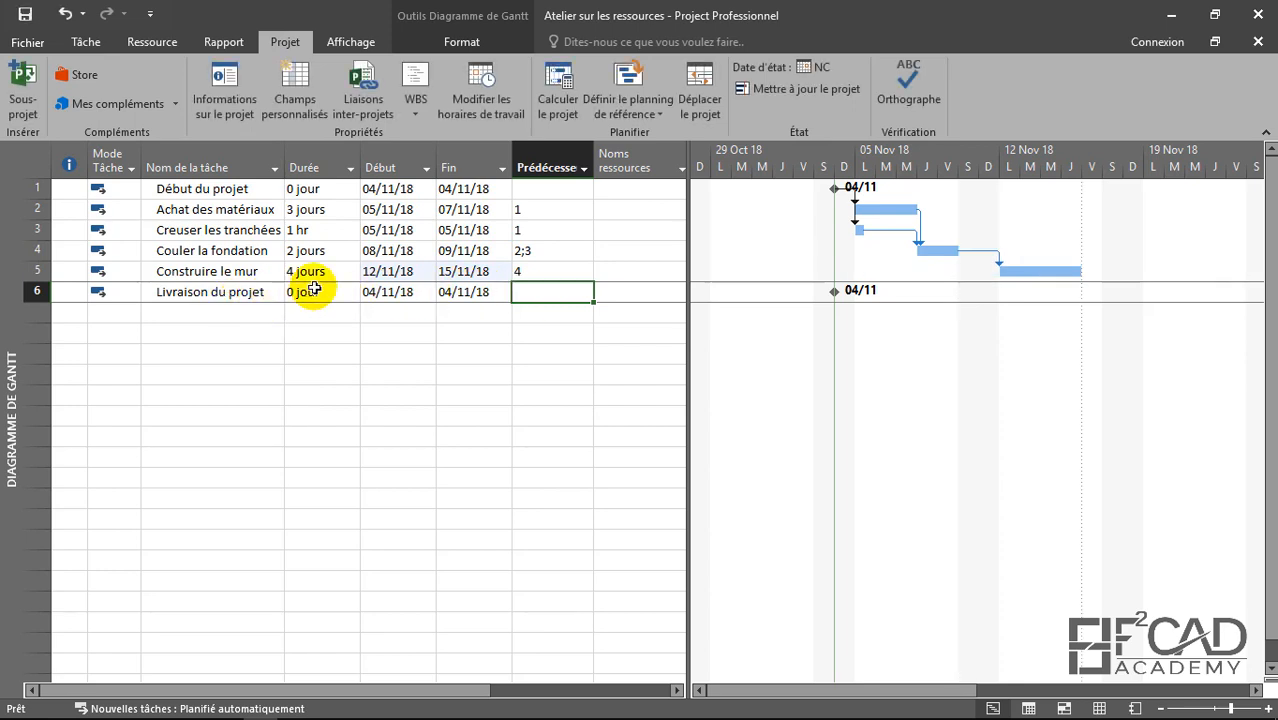
type("5")
left_click(542, 268)
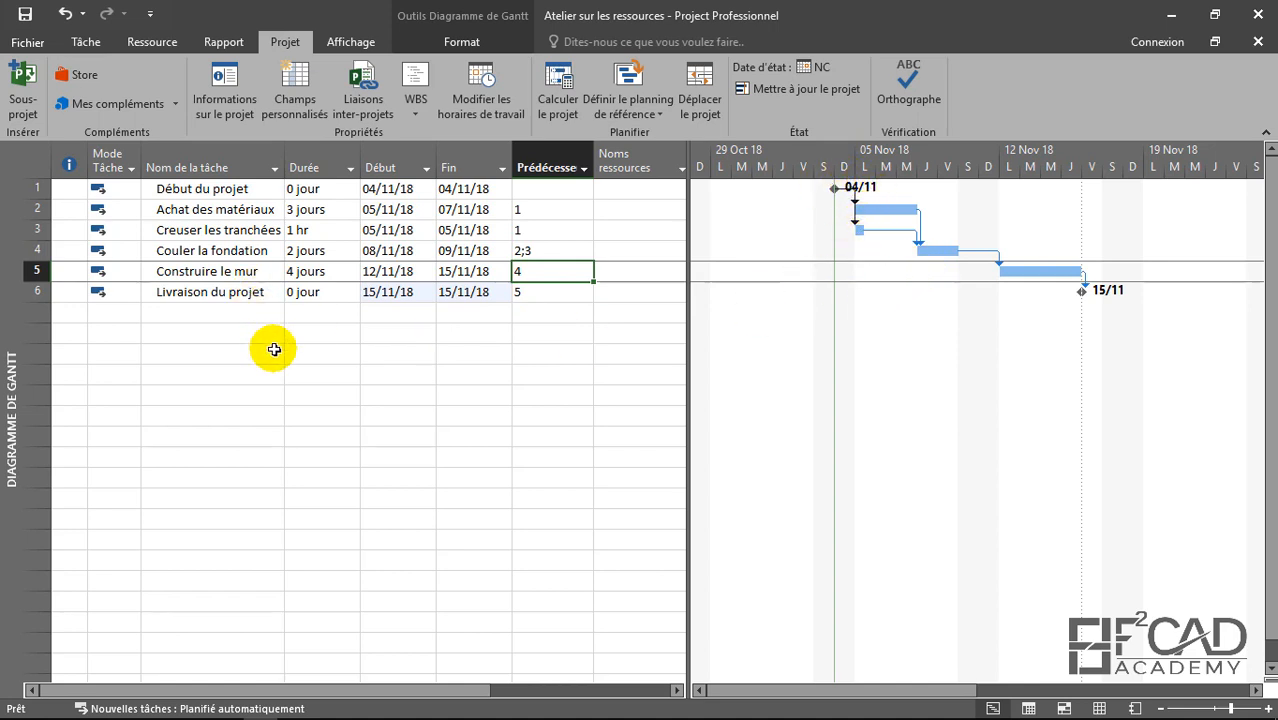
left_click(320, 416)
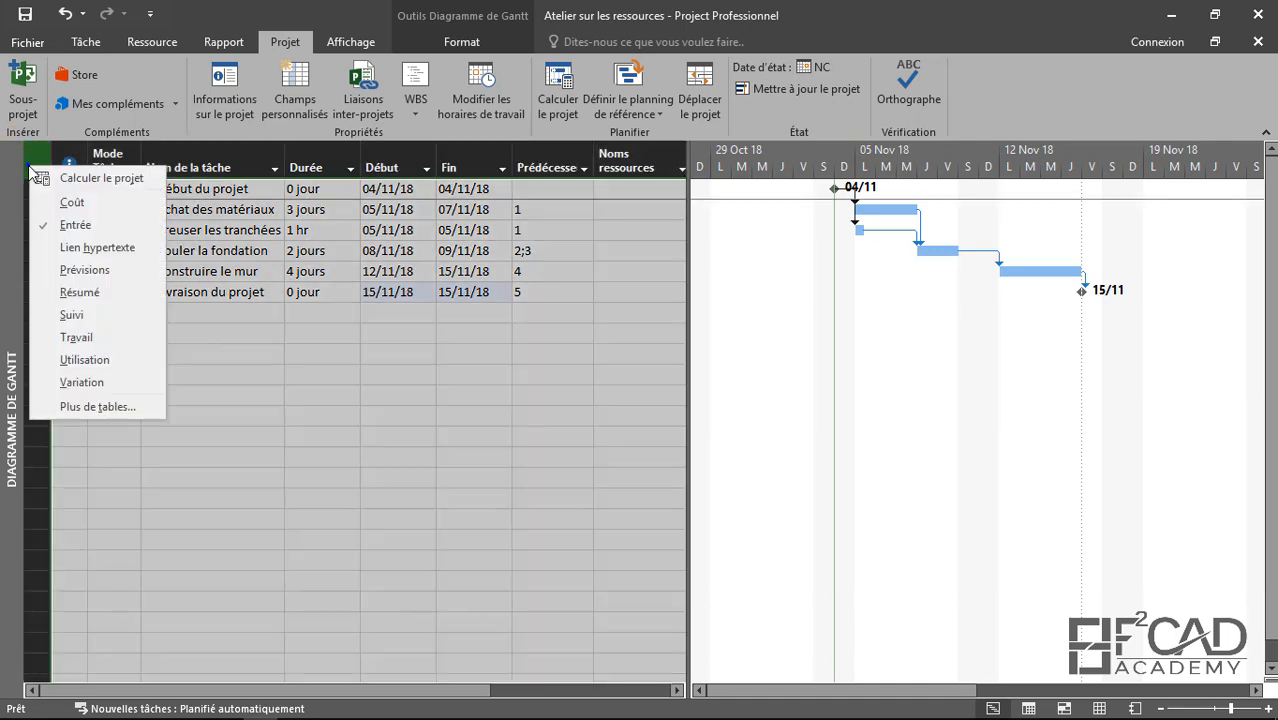
Switch from the Gantt chart to the Tableau des ressources view and save the project
right_click(30, 166)
left_click(19, 169)
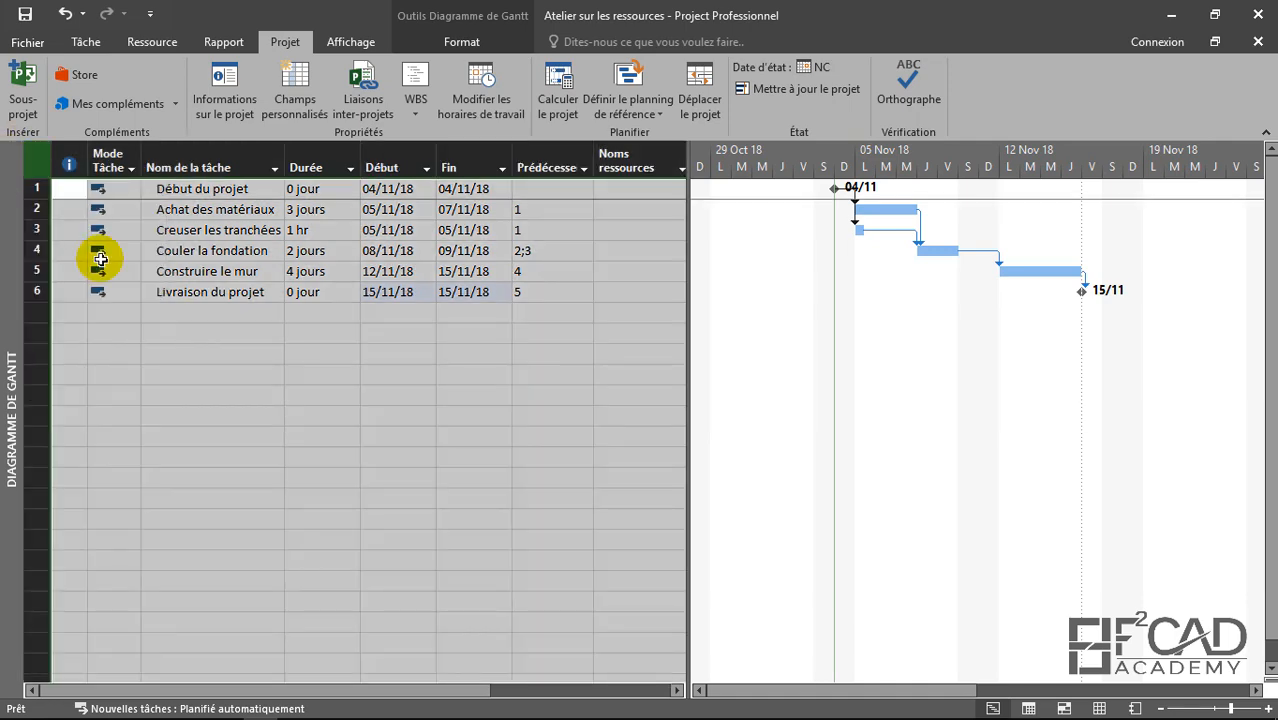
left_click(165, 350)
right_click(8, 229)
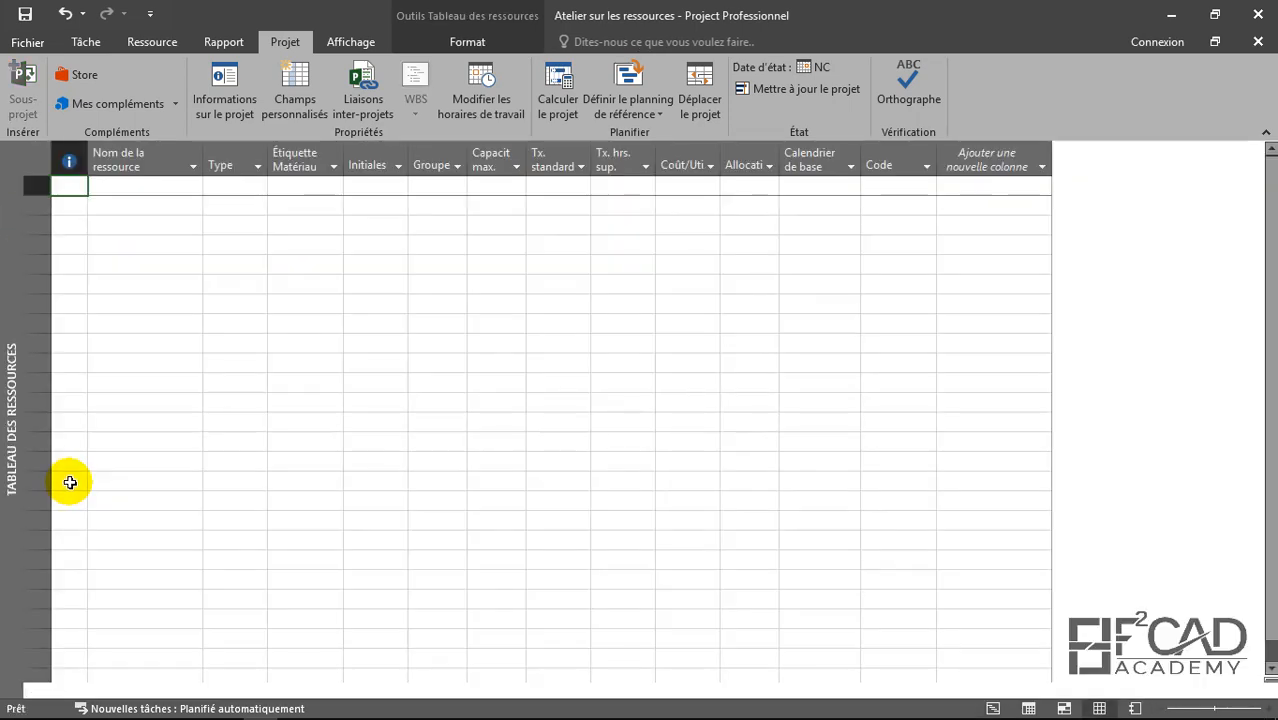
left_click(27, 17)
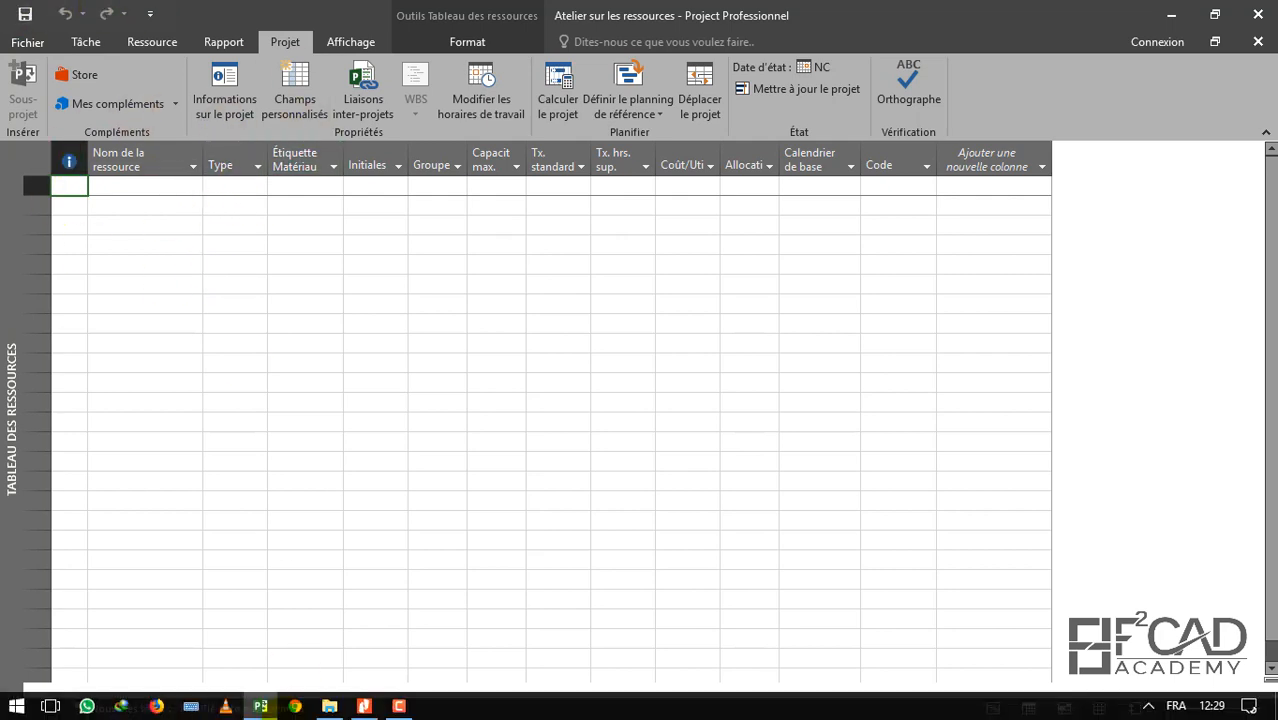
Consult the resource list in the Nitro Pro PDF, and enter the site manager's full name in Project as a resource of type Travail
left_click(364, 706)
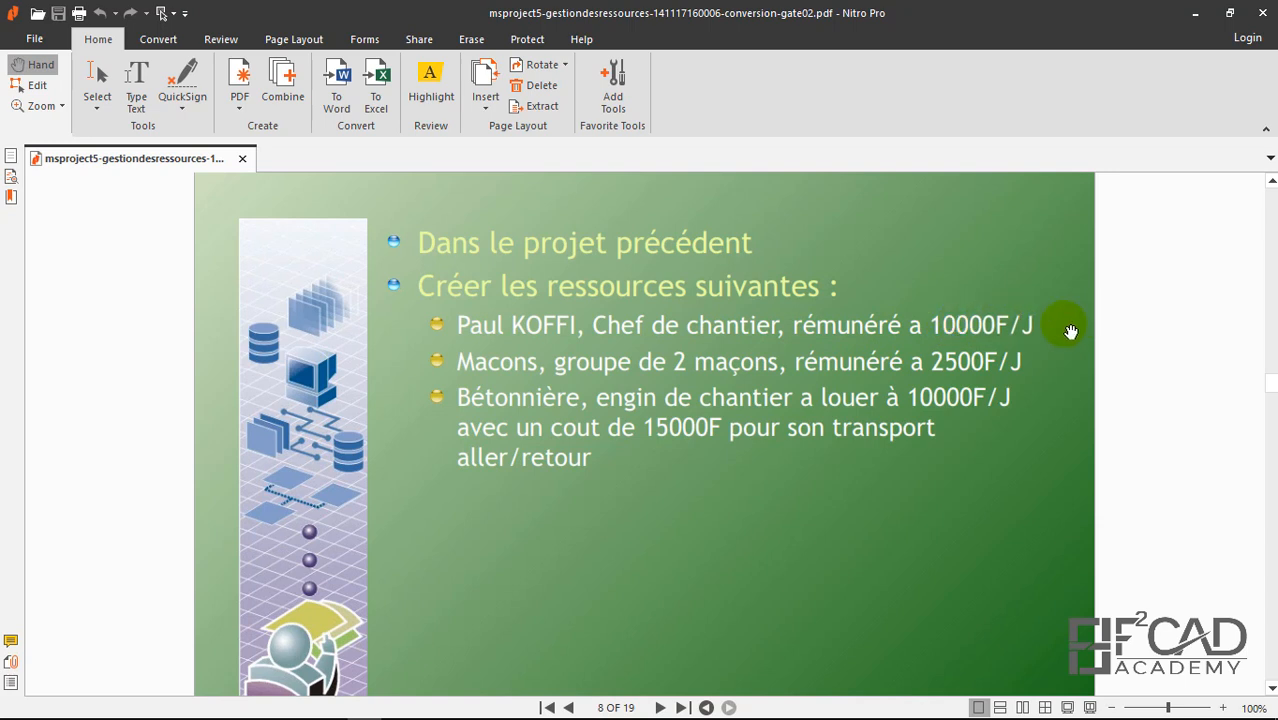
left_click(1195, 13)
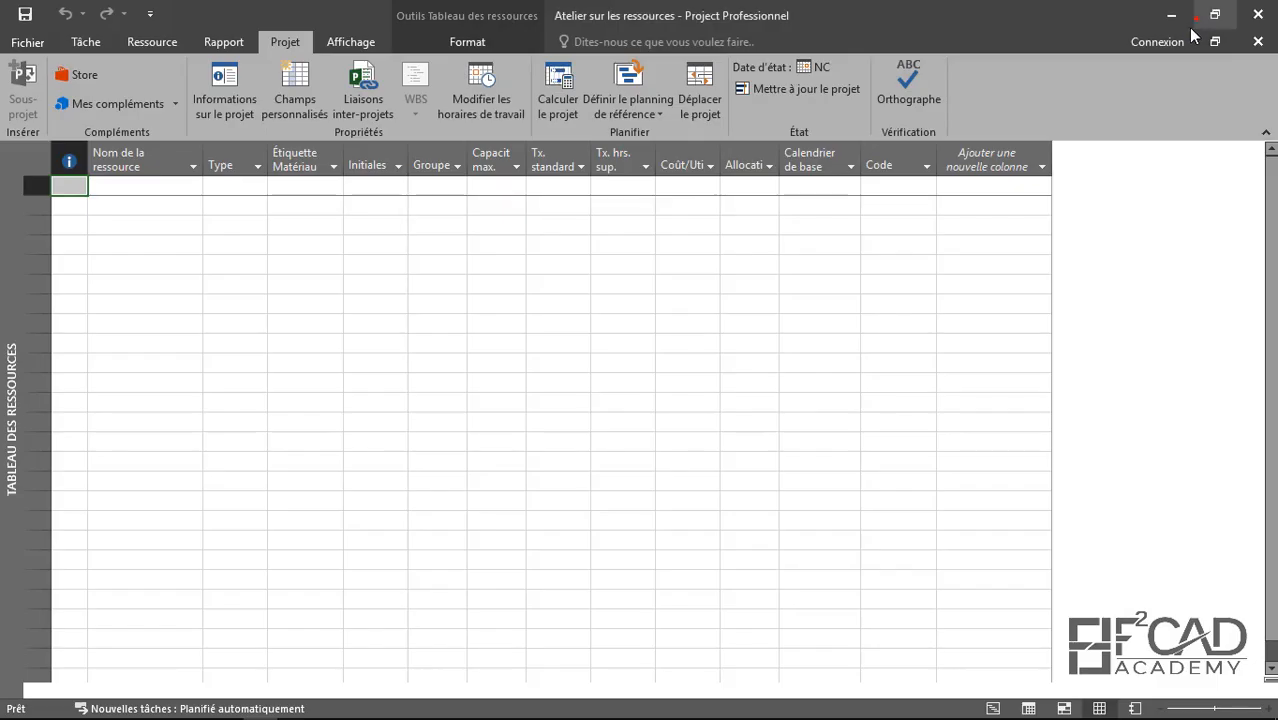
left_click(155, 185)
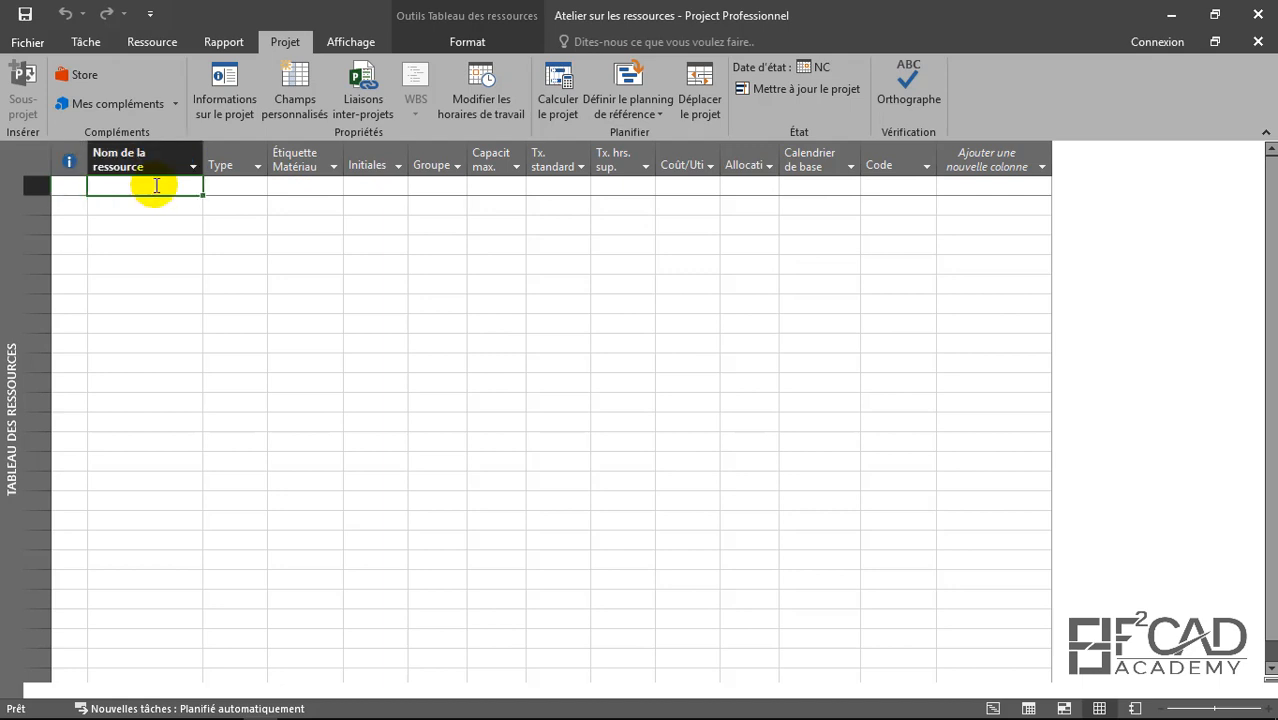
type("Paul KOFFI")
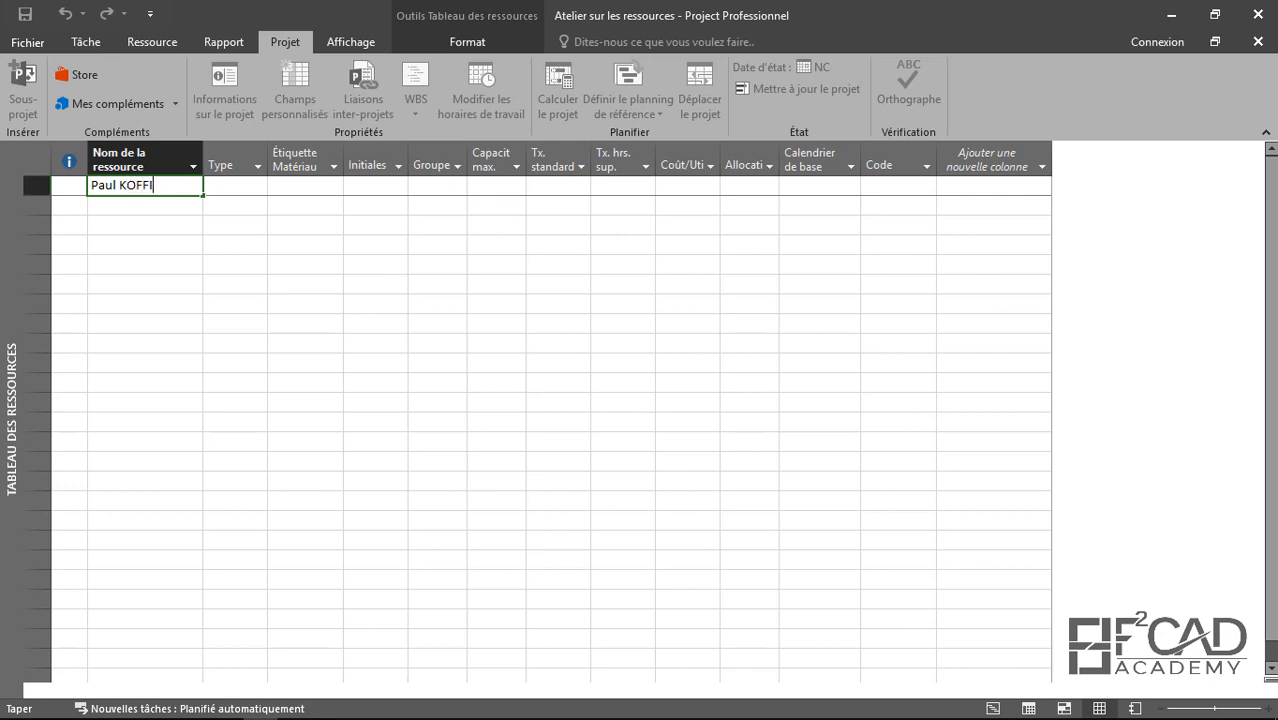
left_click(232, 187)
left_click(258, 186)
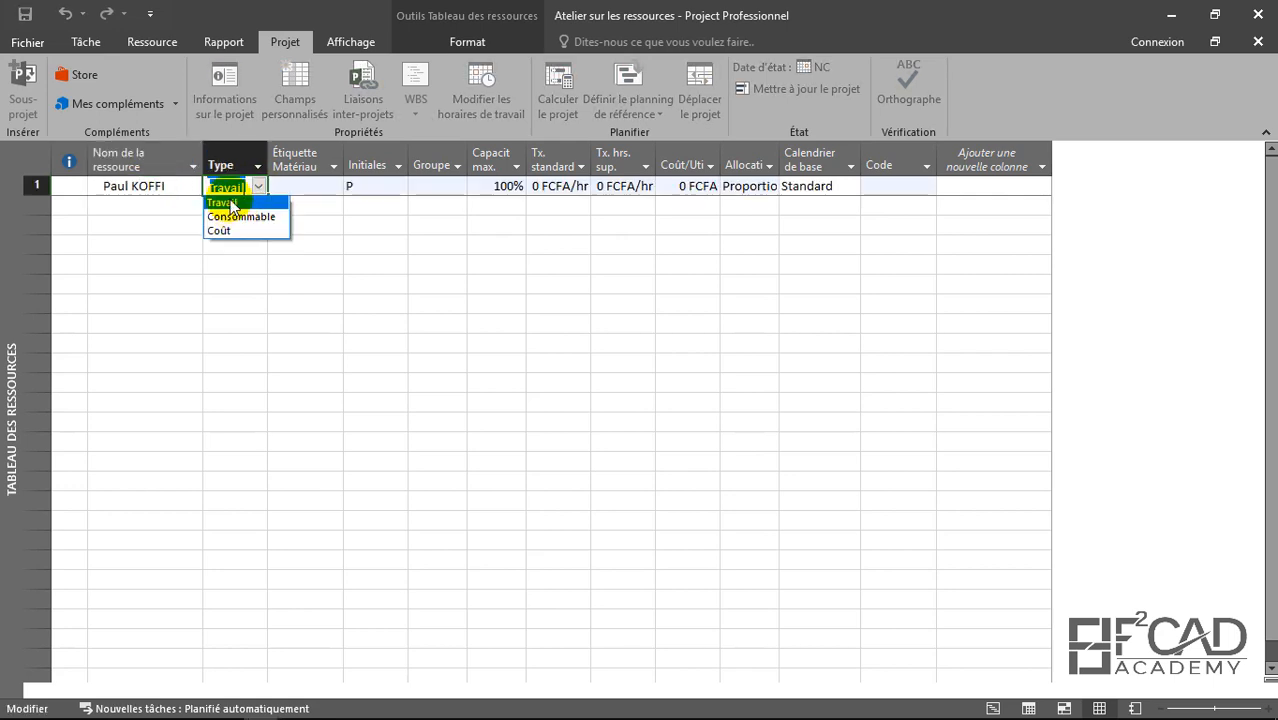
left_click(224, 203)
left_click(309, 190)
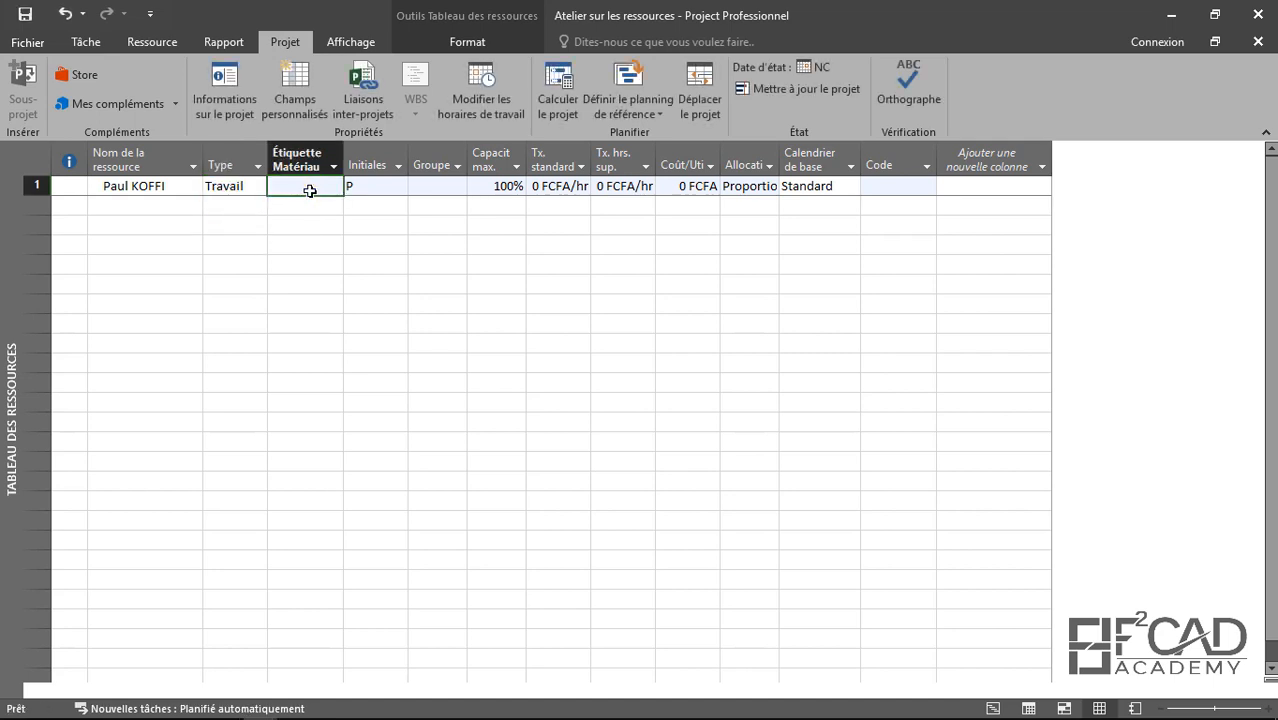
Replace the site manager's initials with his first name
left_click(368, 186)
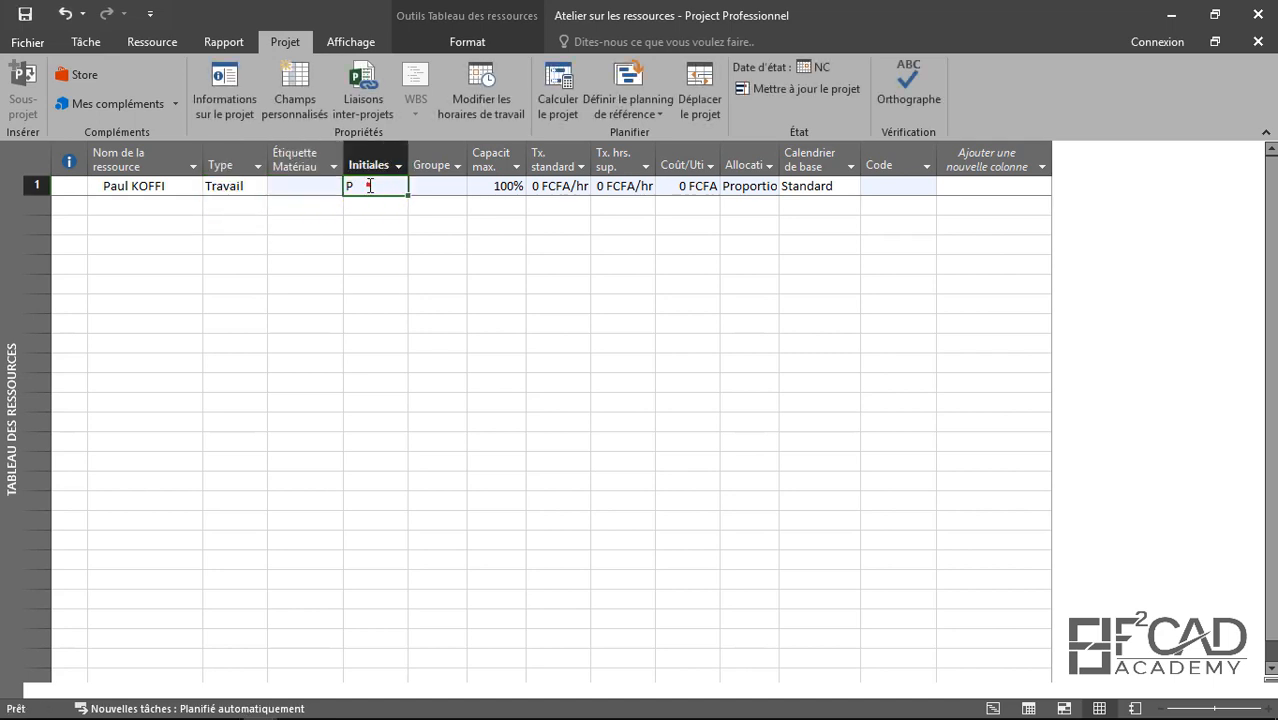
type("pAU")
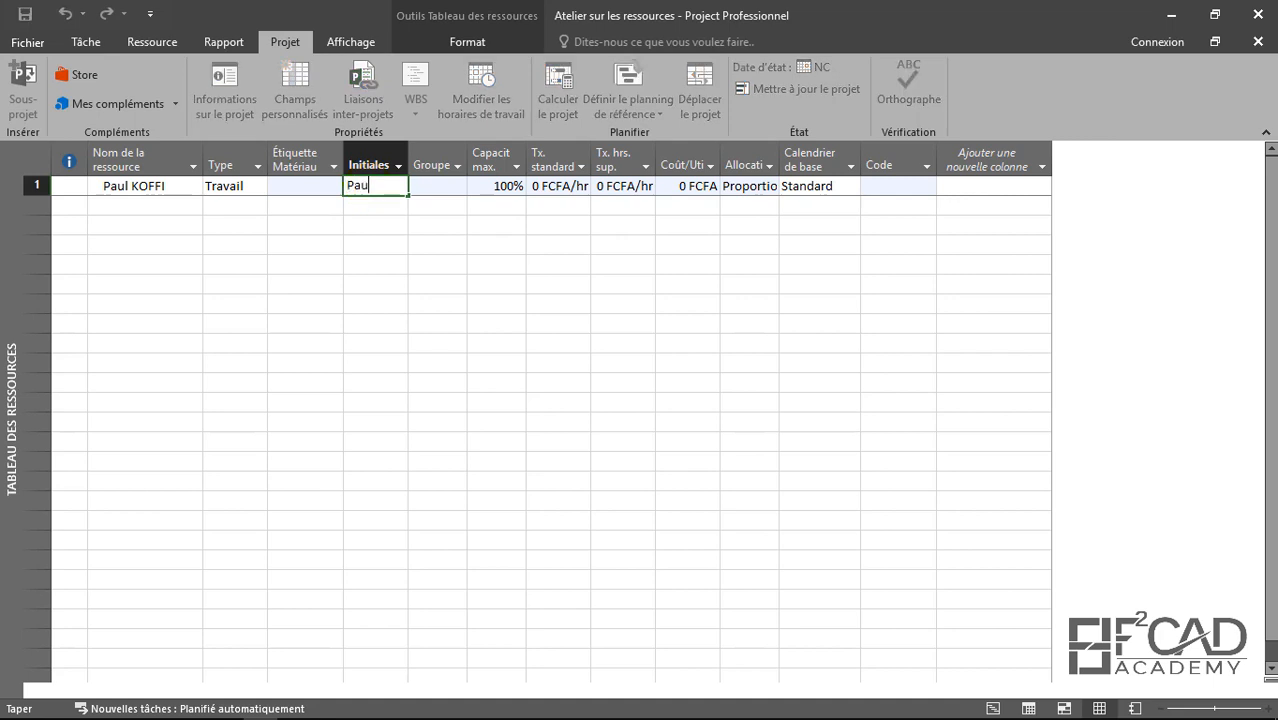
type("l")
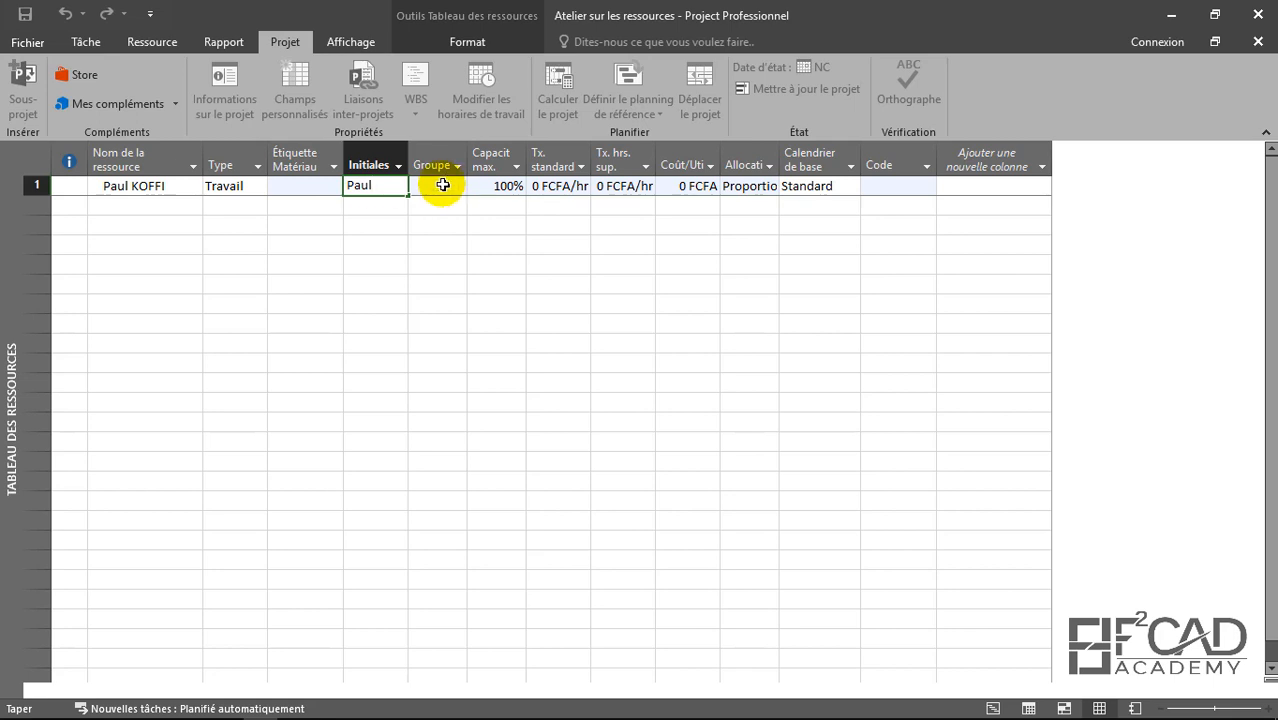
Assign the site manager to the group Chef chantier and widen the Groupe column to fit the text
left_click(443, 186)
left_click(443, 185)
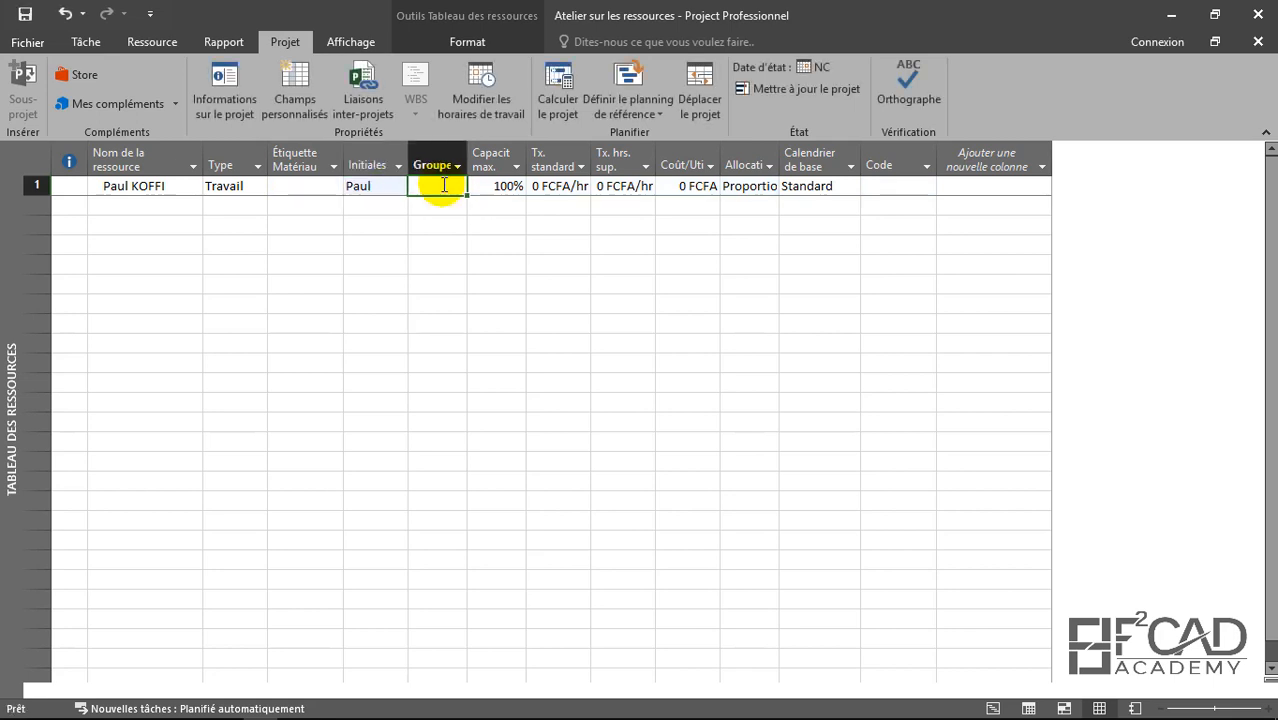
type("Chef")
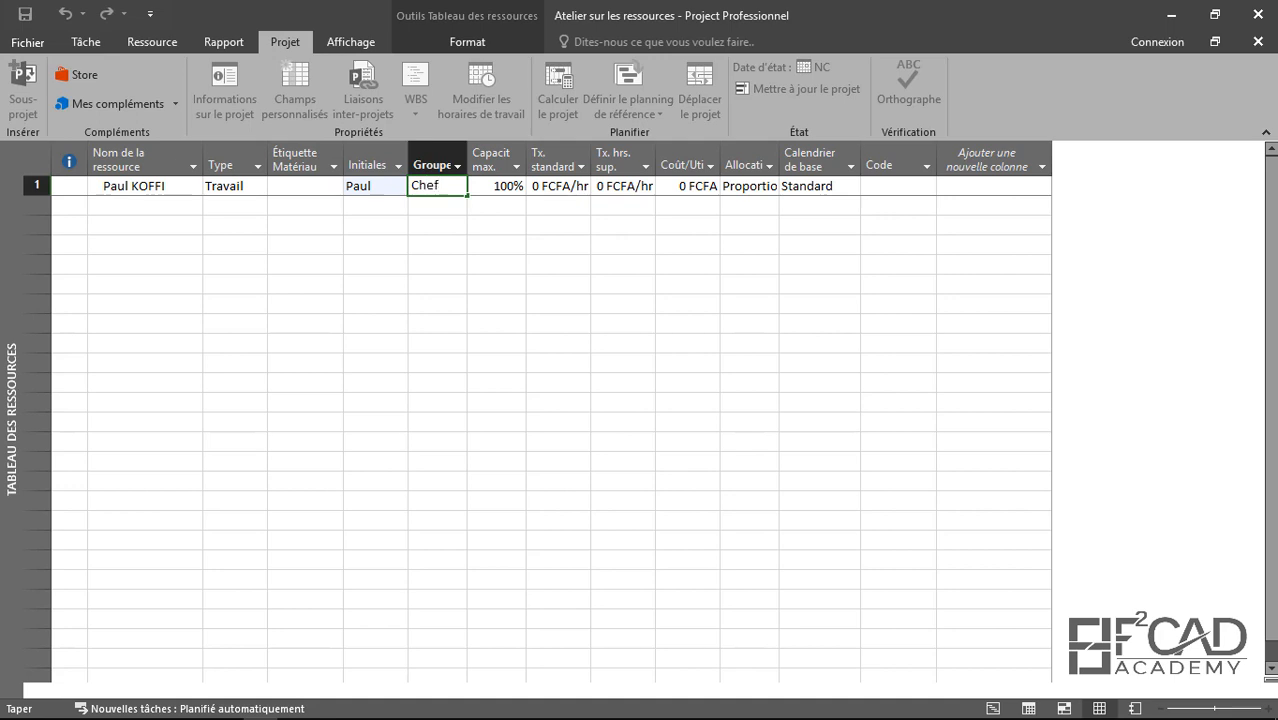
type(" chantier")
left_click(456, 243)
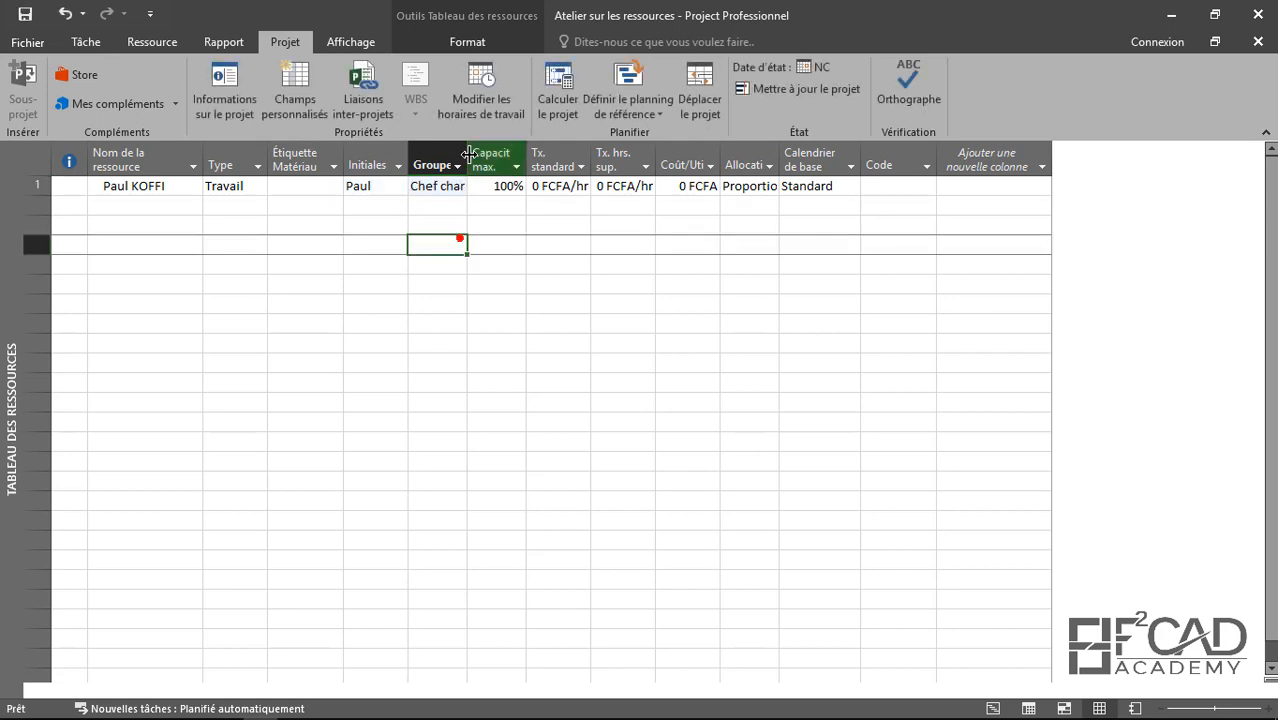
left_click_drag(467, 150, 502, 150)
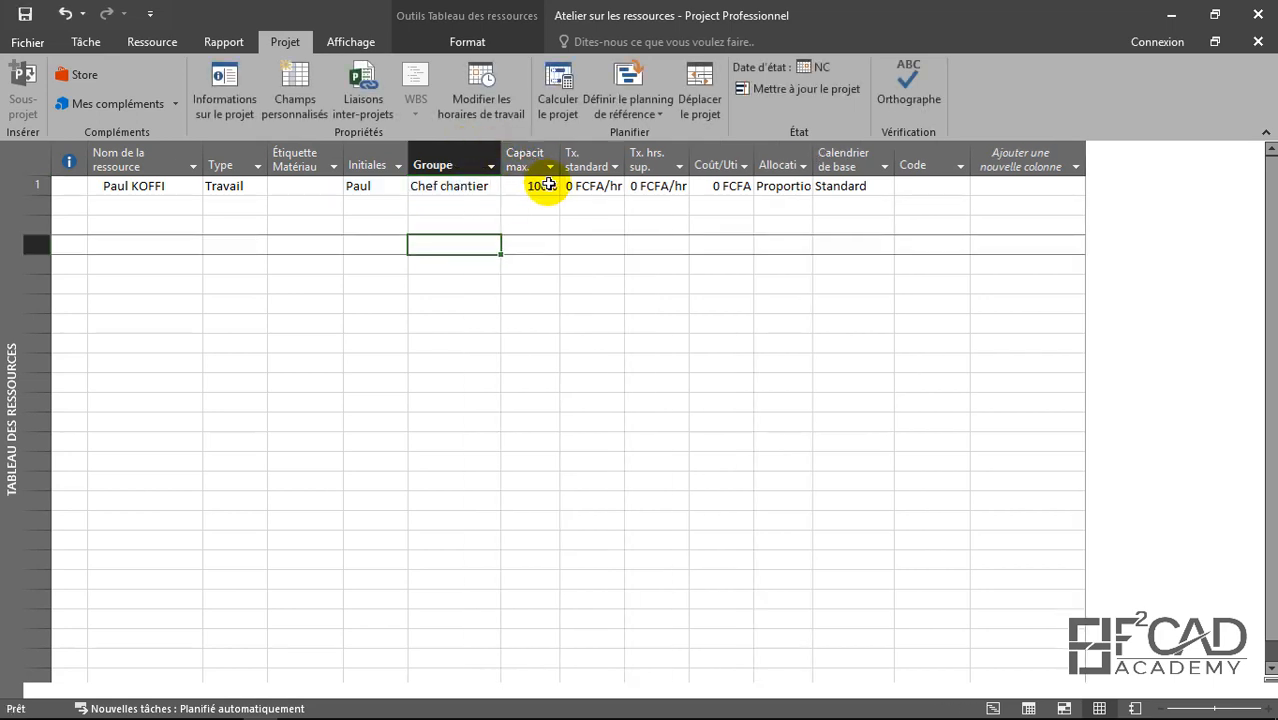
Check the site manager's maximum capacity and look up his pay rate in the Nitro Pro PDF
left_click(527, 186)
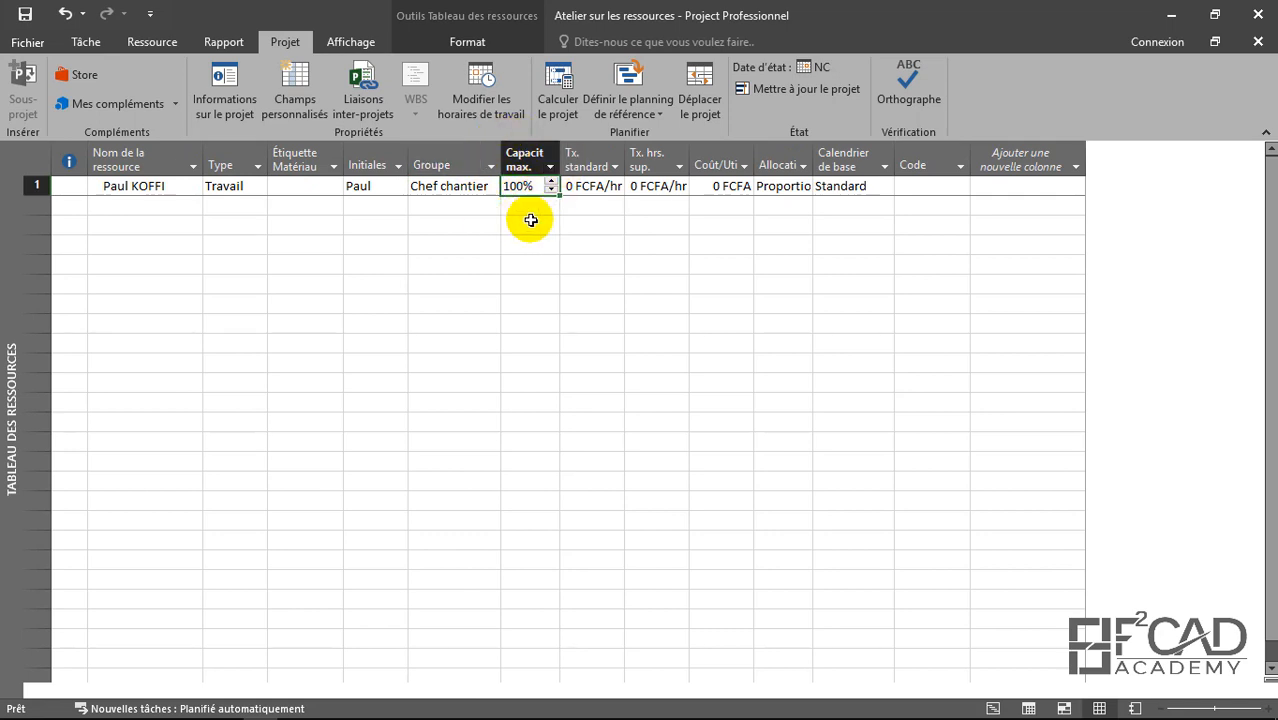
left_click(605, 186)
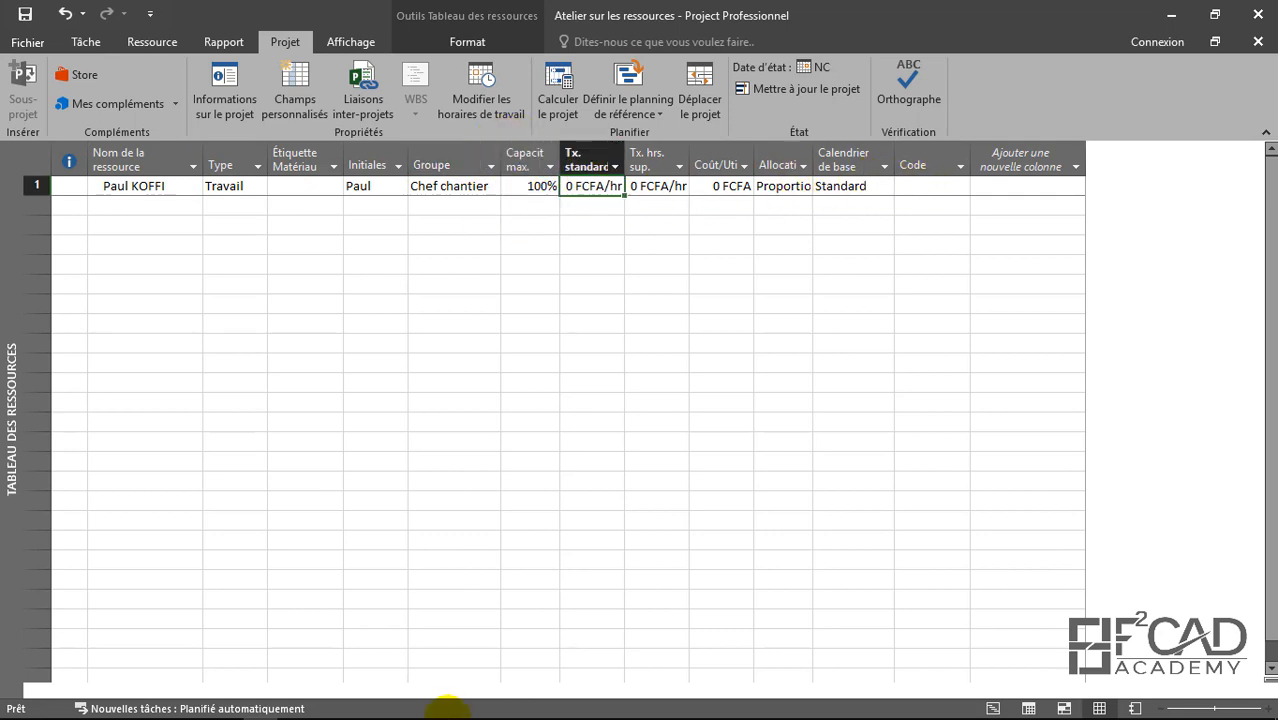
mouse_move(428, 712)
left_click(363, 707)
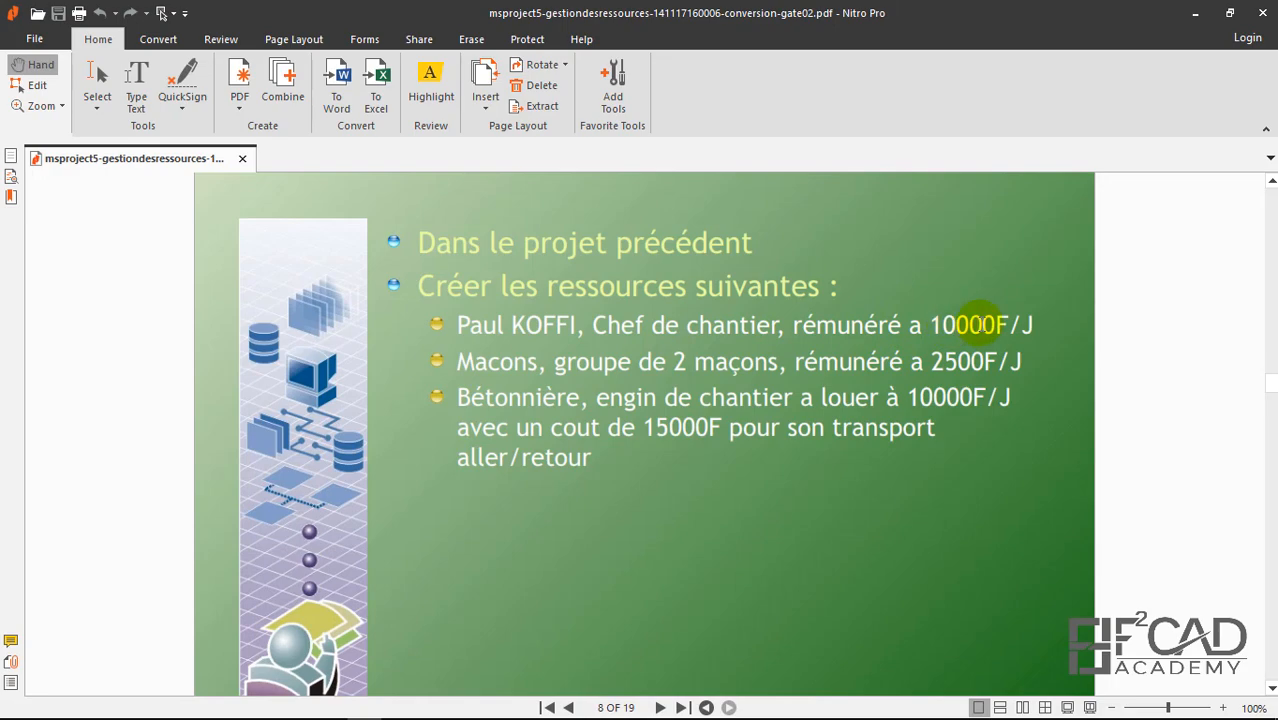
left_click(1195, 12)
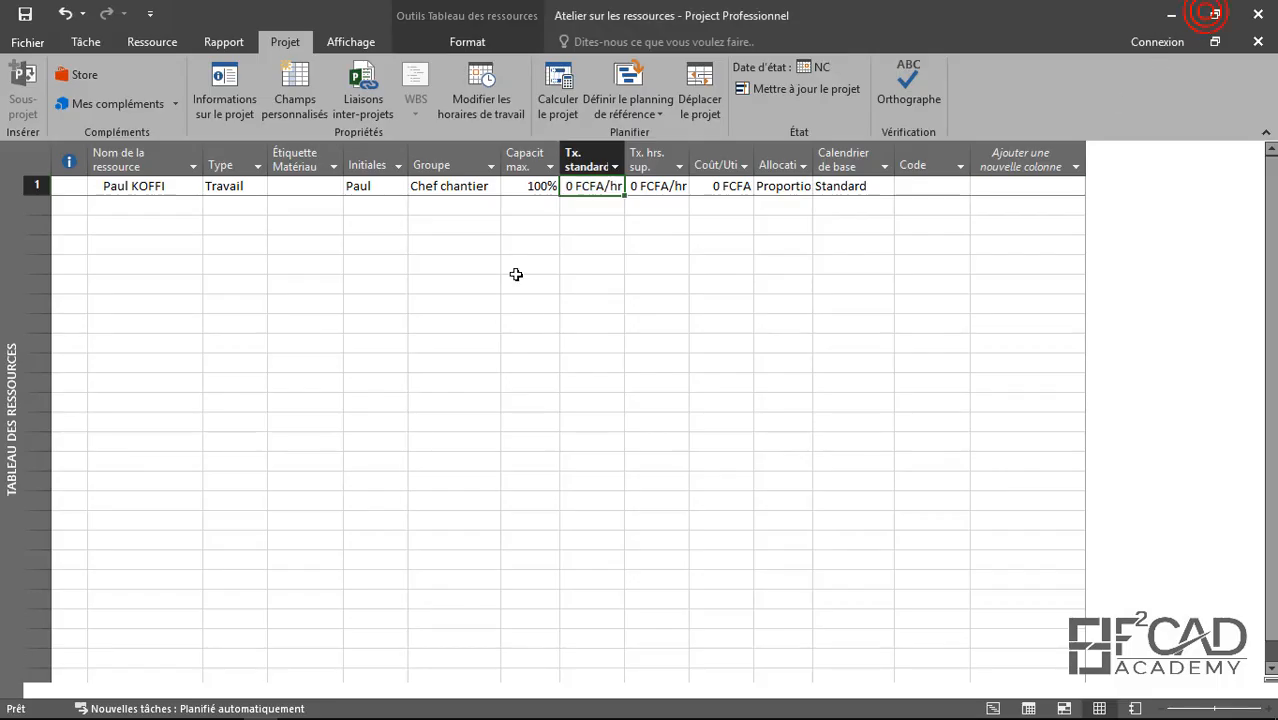
Enter 10000 as the site manager's standard rate and widen the Tx. standard column
left_click(597, 187)
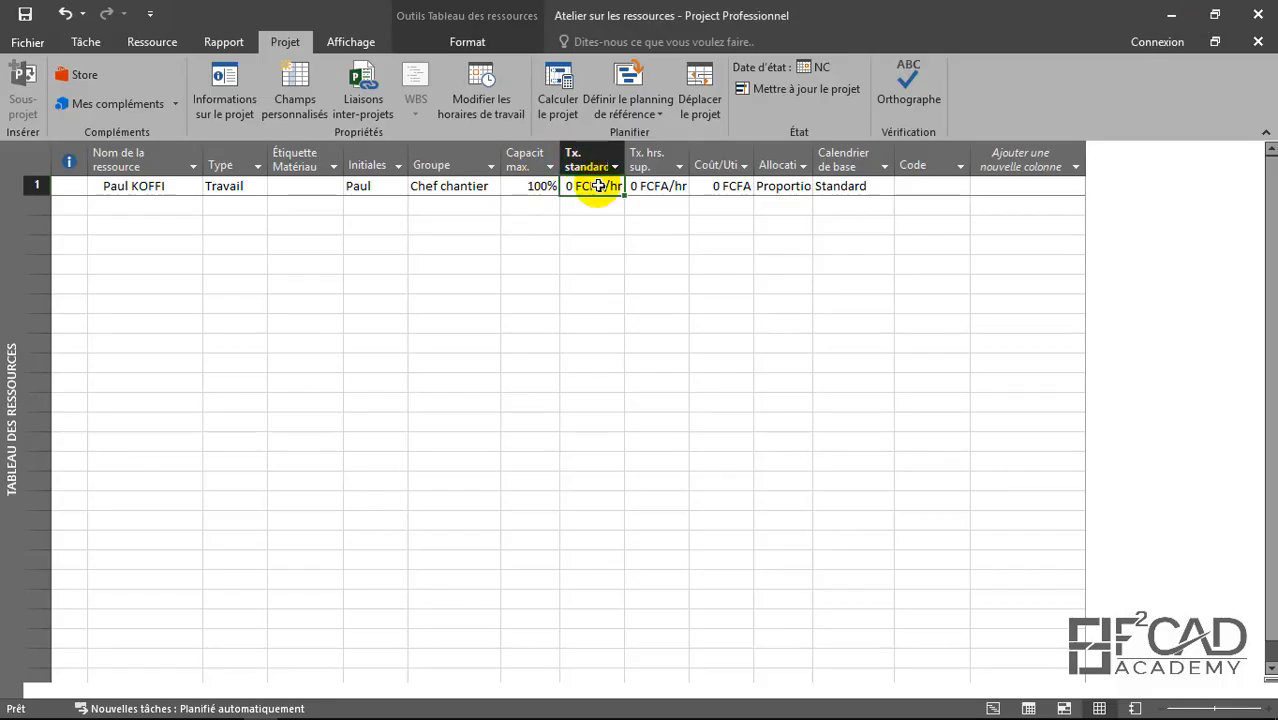
type("100")
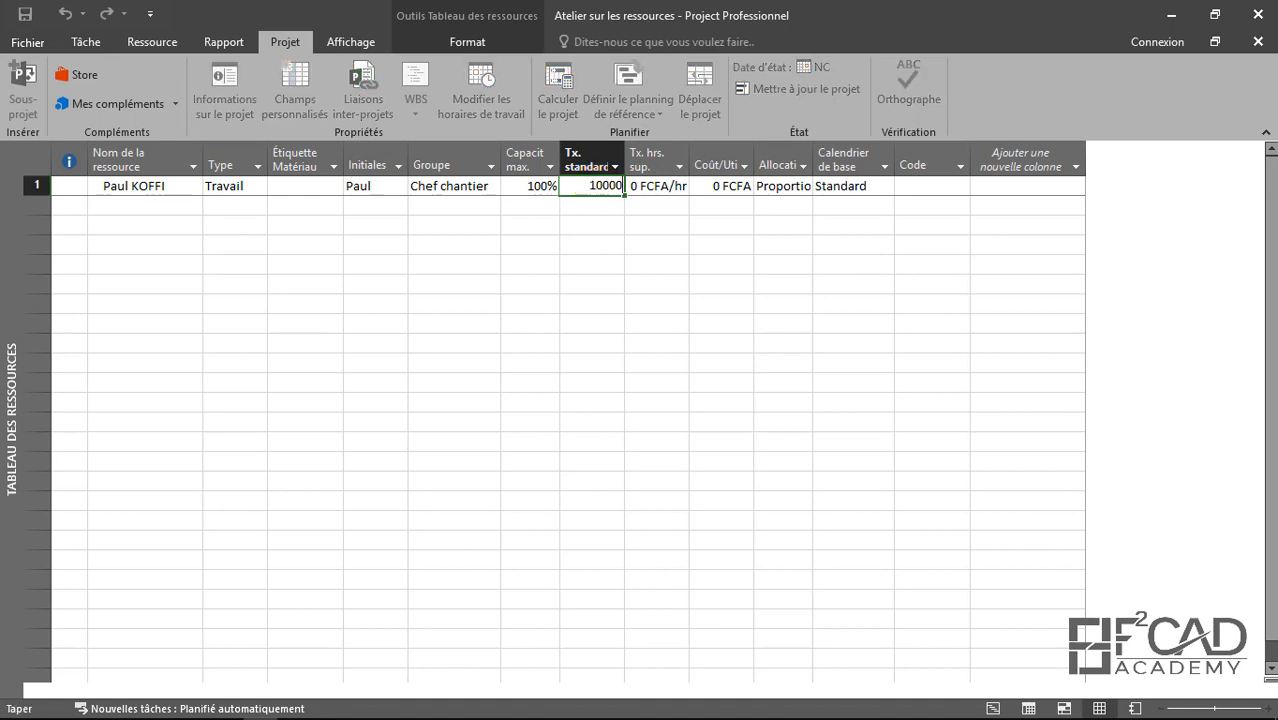
type("00")
key("Return")
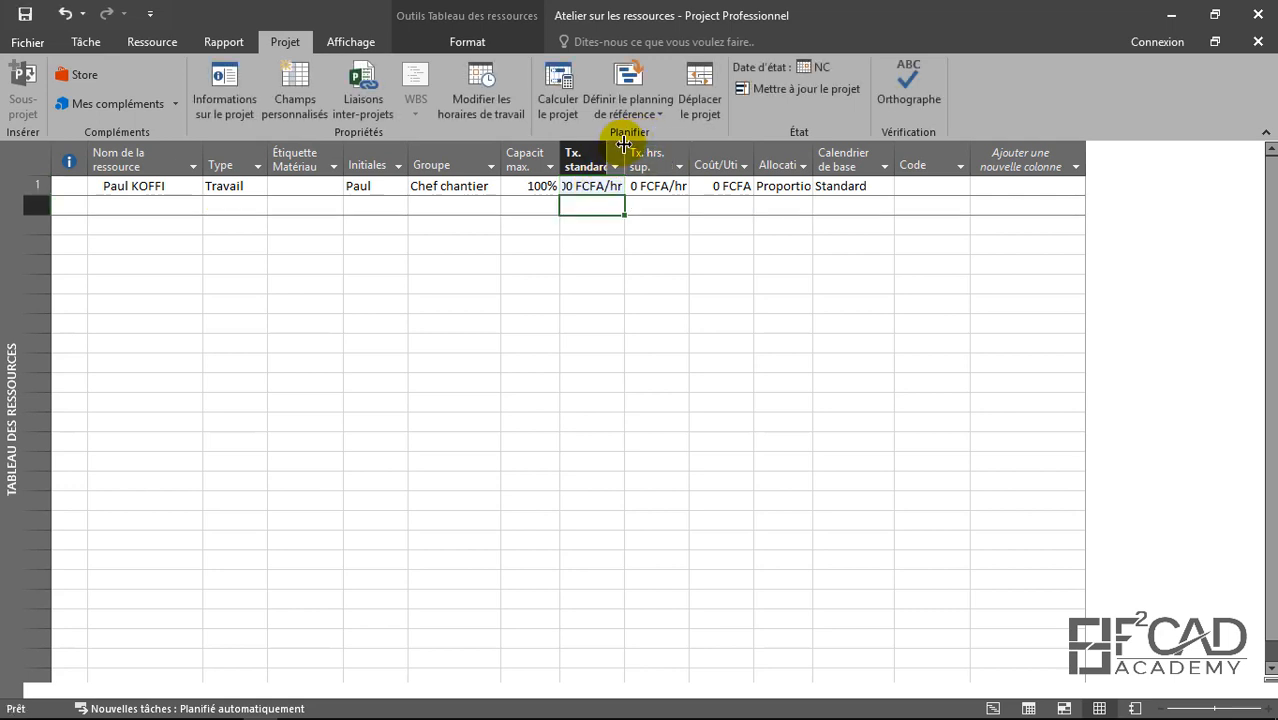
left_click_drag(624, 145, 653, 147)
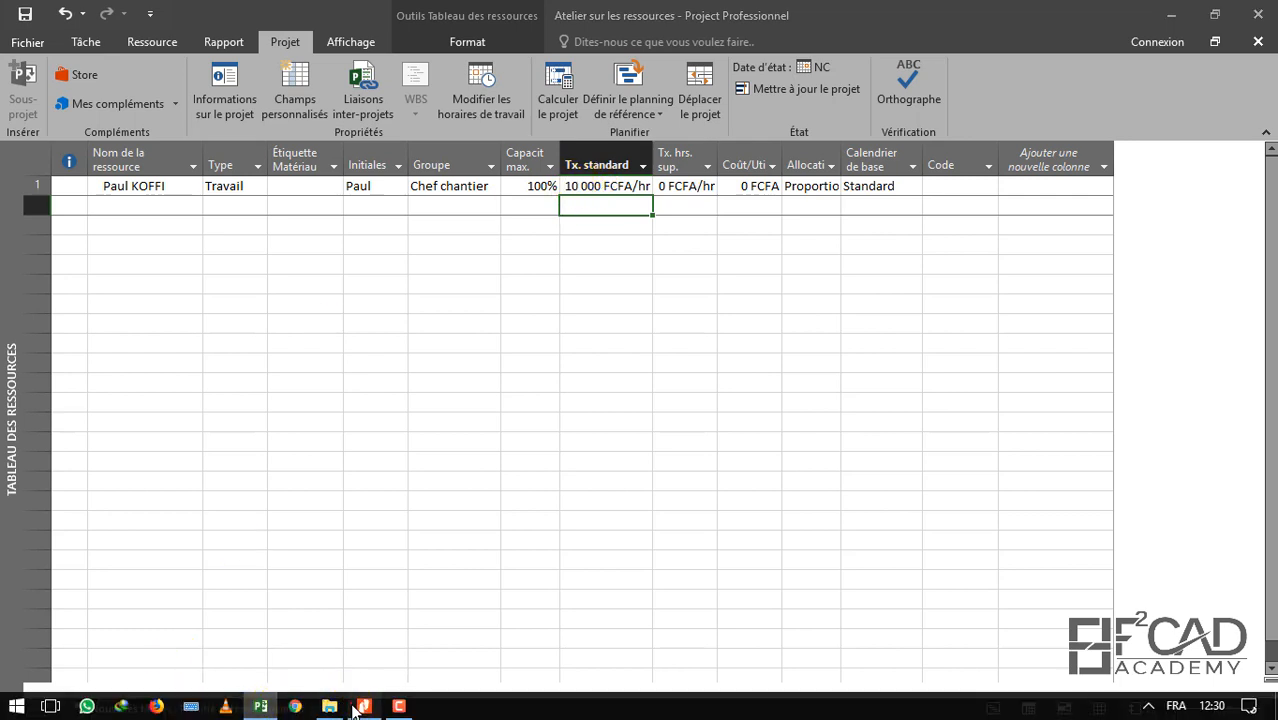
Recheck the pay unit in the Nitro Pro PDF, and set the site manager's standard rate to 10000/j, widening the Tx. standard column to fit
left_click(358, 707)
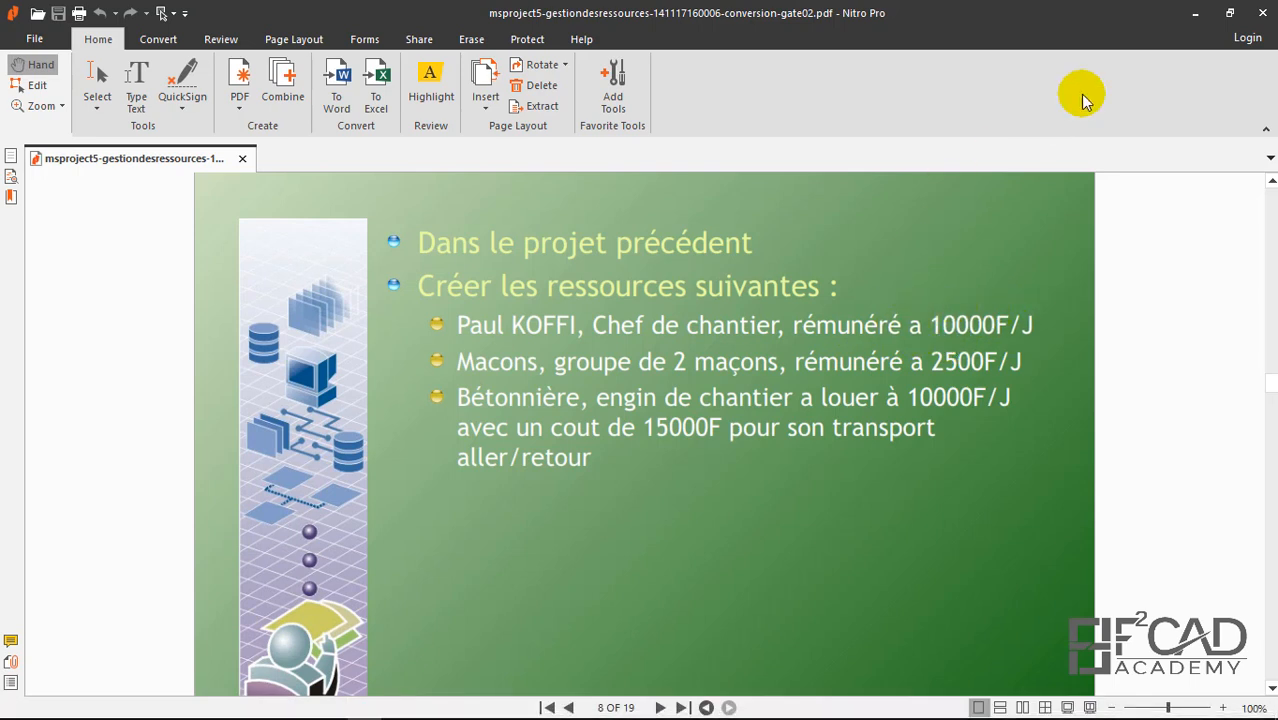
left_click(1195, 13)
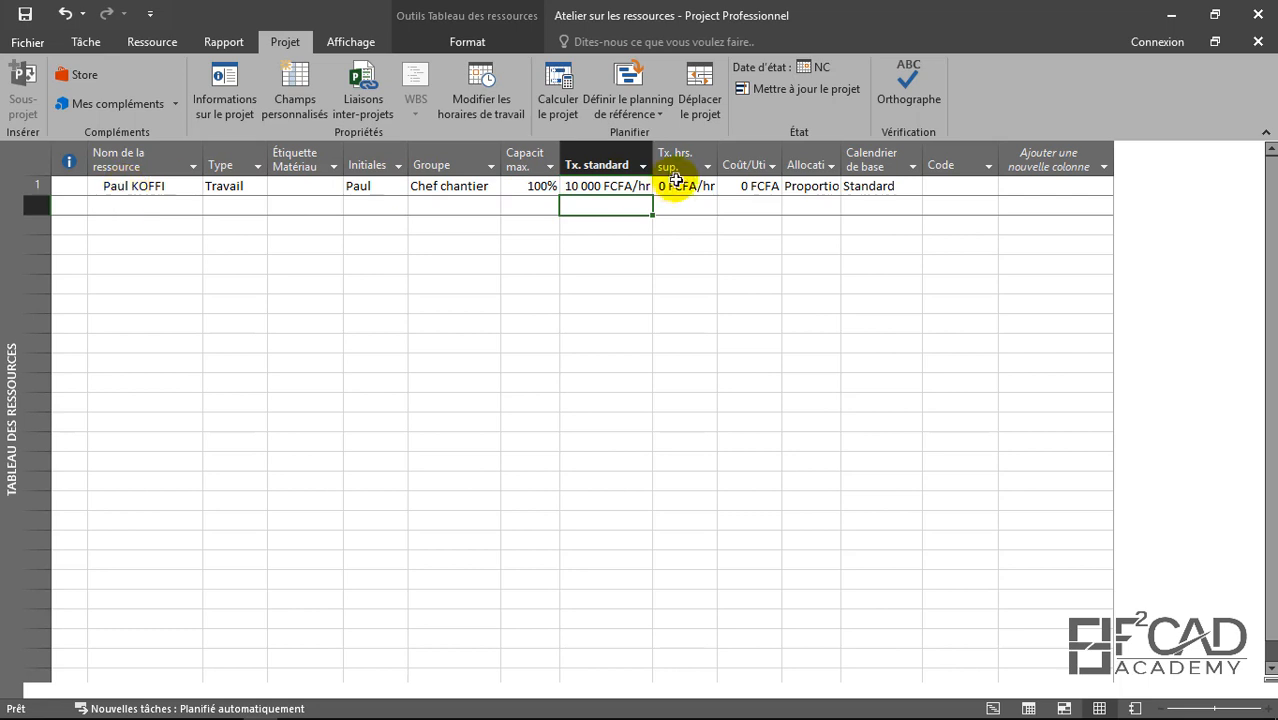
left_click(628, 184)
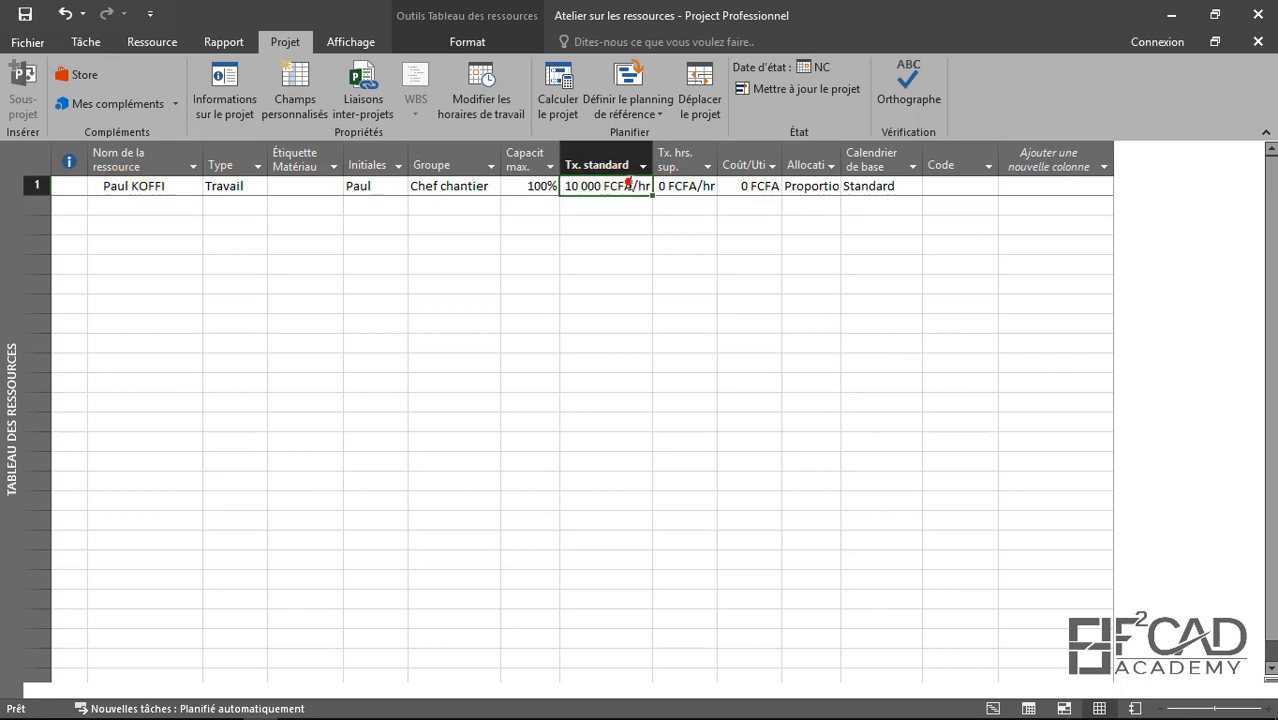
left_click(628, 185)
type("10000/")
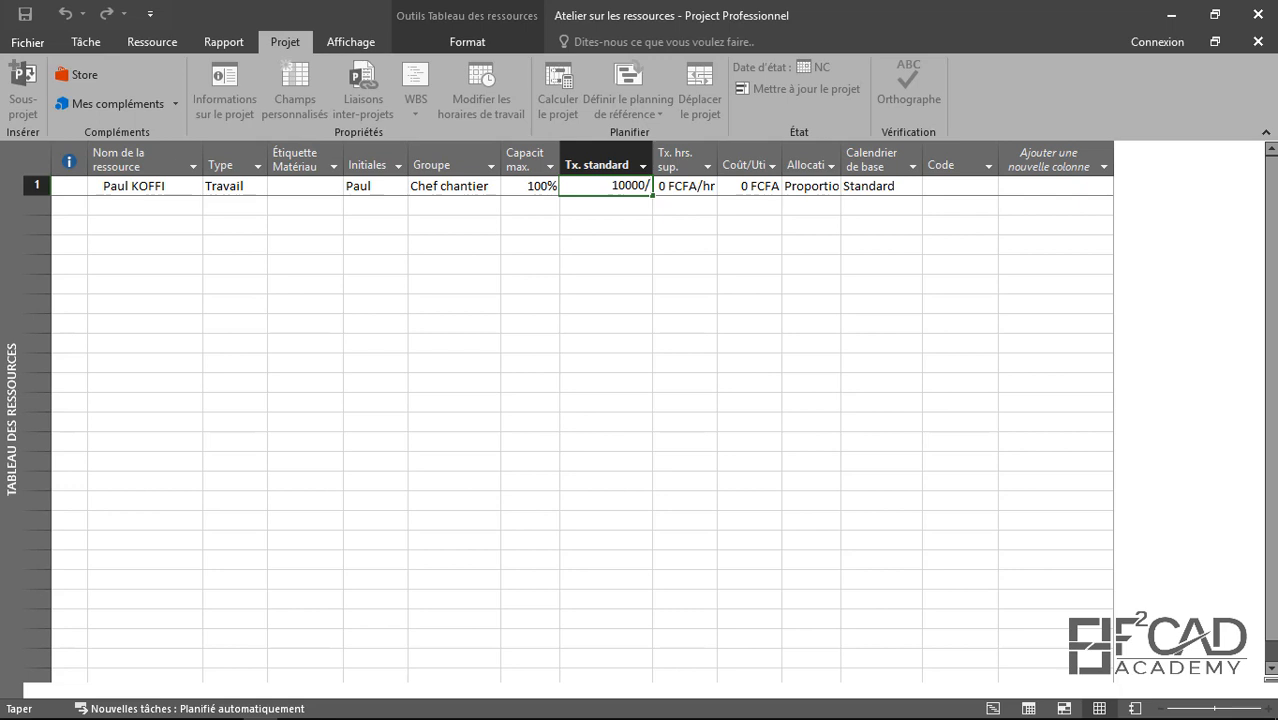
type("j")
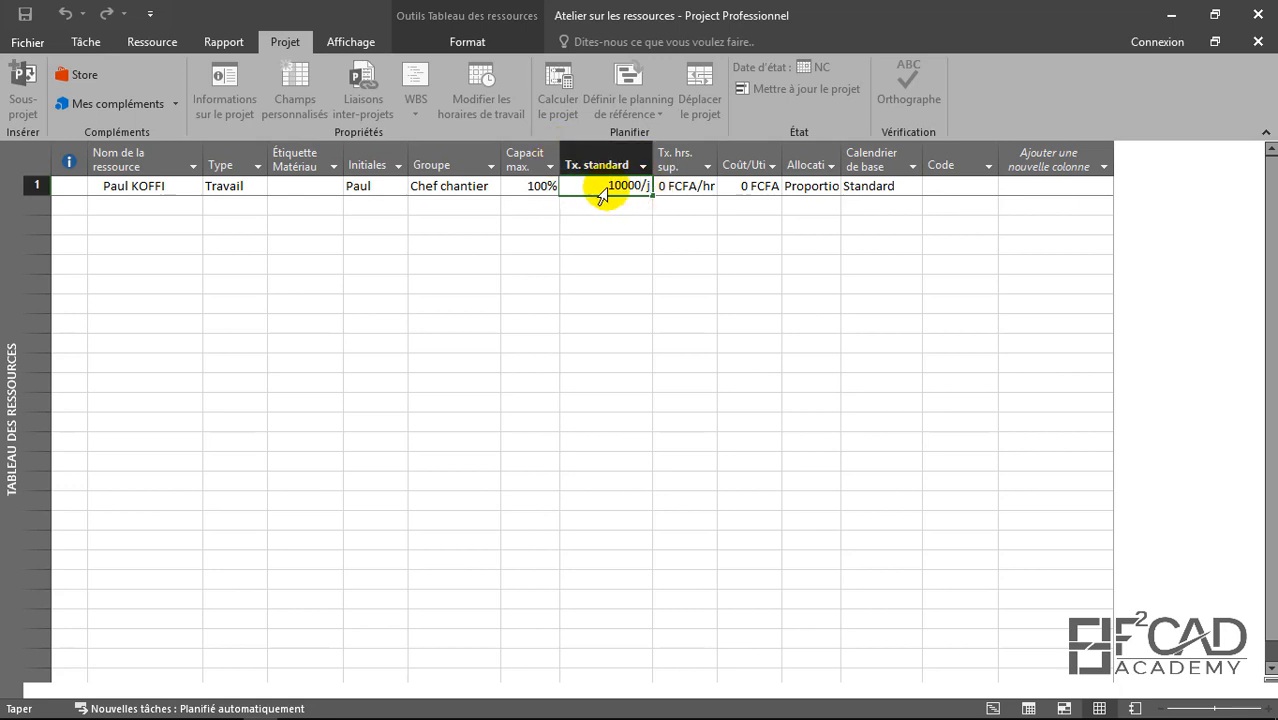
key("Return")
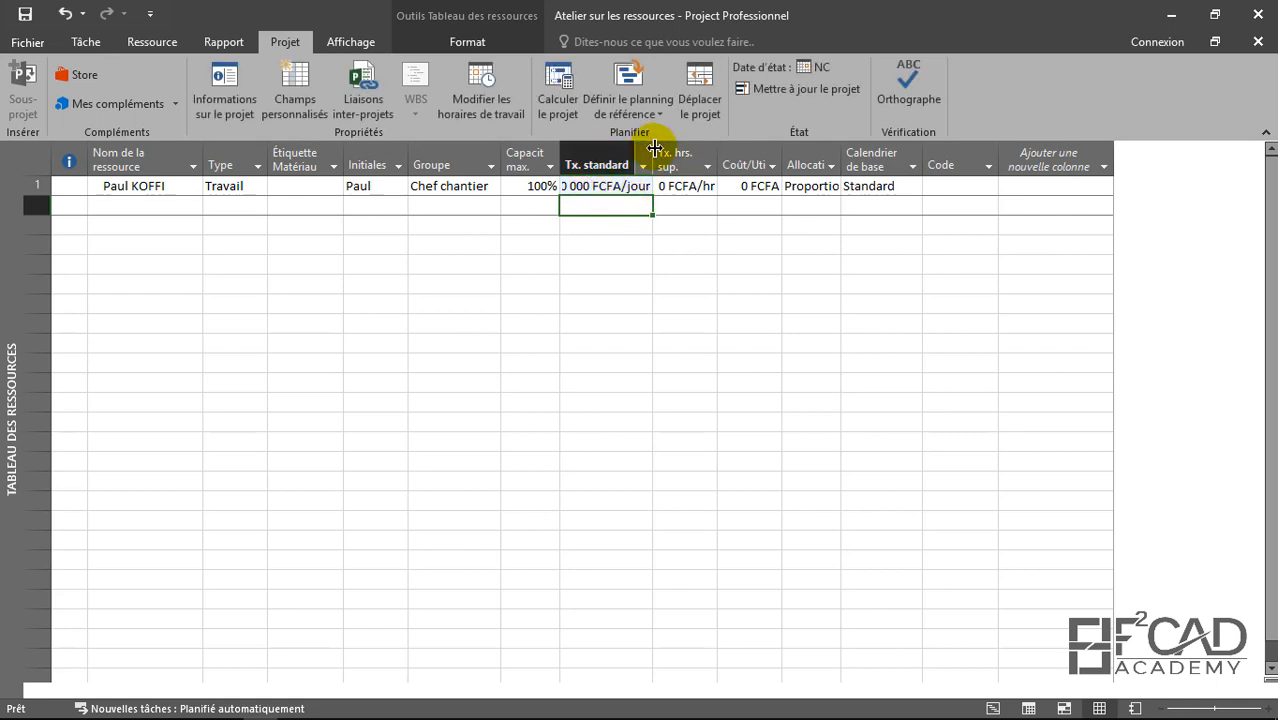
left_click_drag(653, 150, 708, 148)
left_click(607, 186)
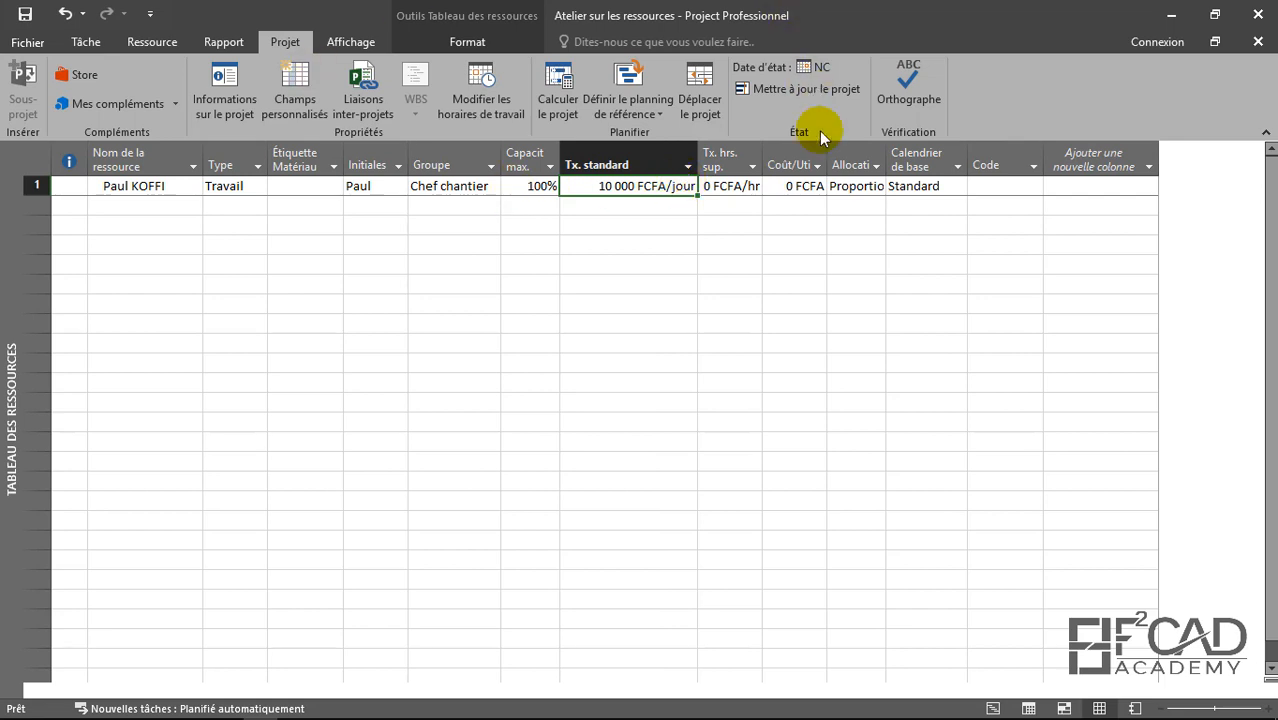
left_click(746, 186)
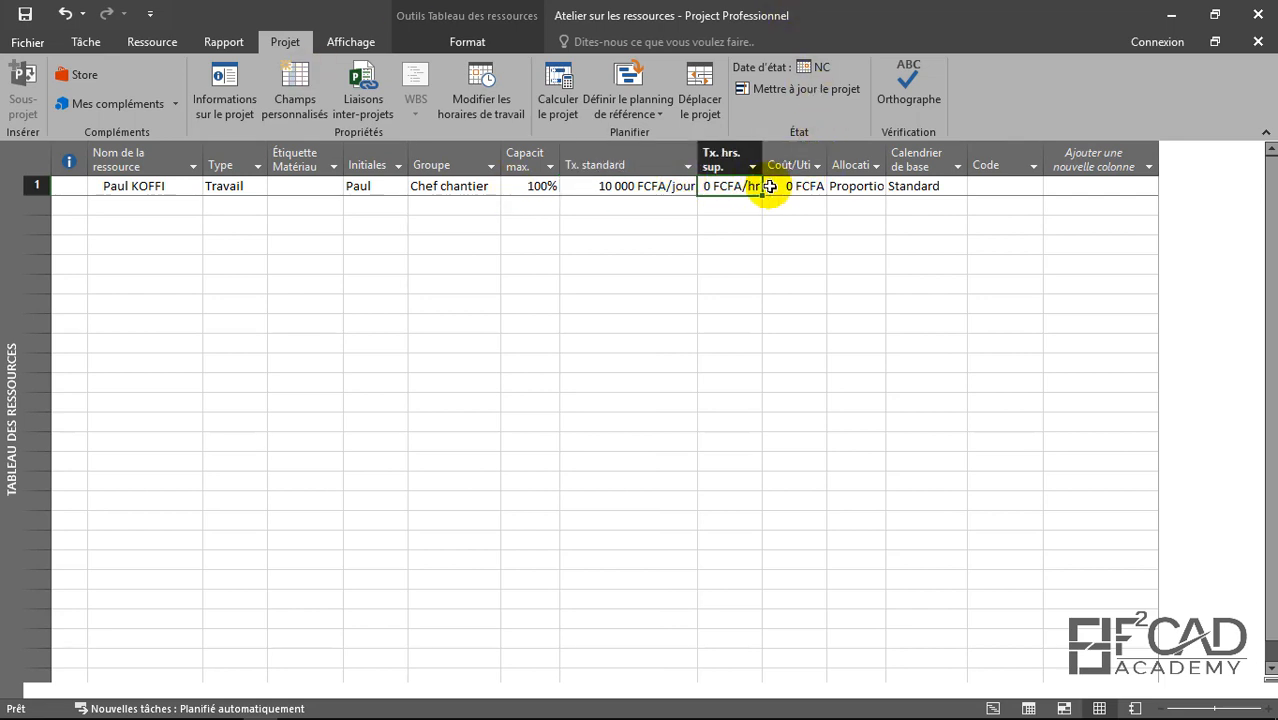
Review the site manager's cost per use and choose Proportion as his cost allocation
left_click(808, 190)
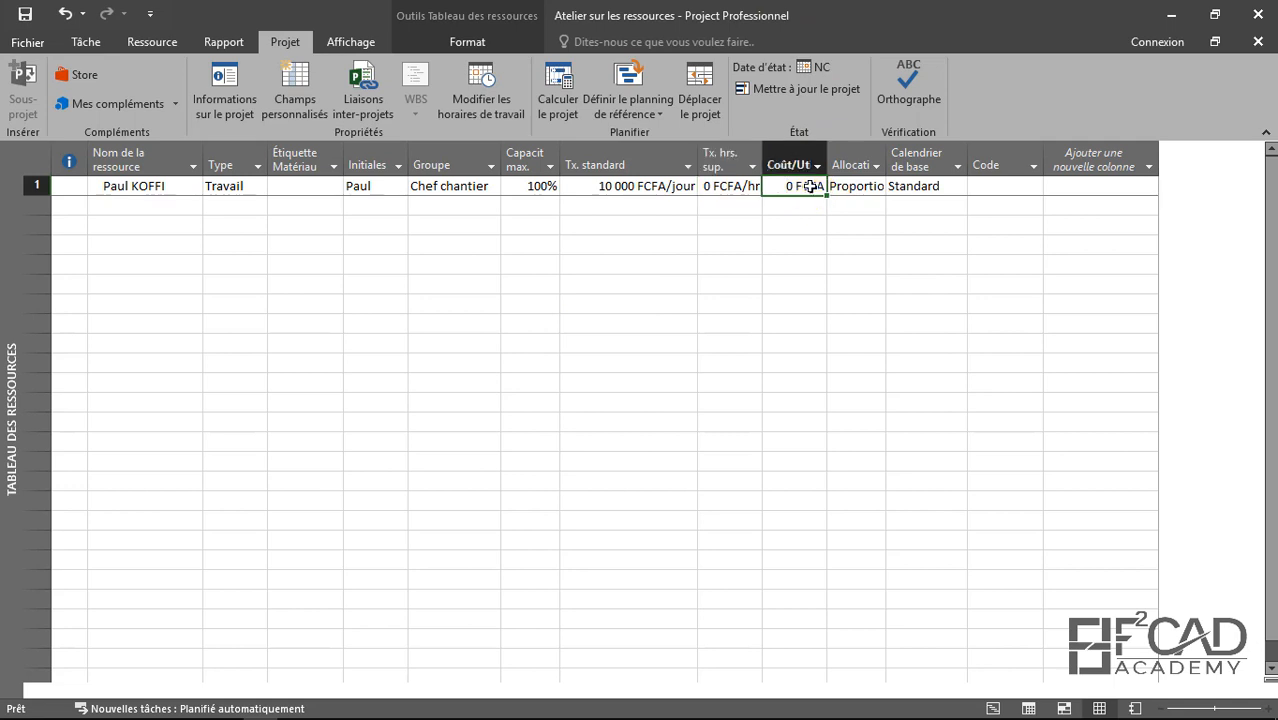
left_click(855, 188)
left_click(876, 187)
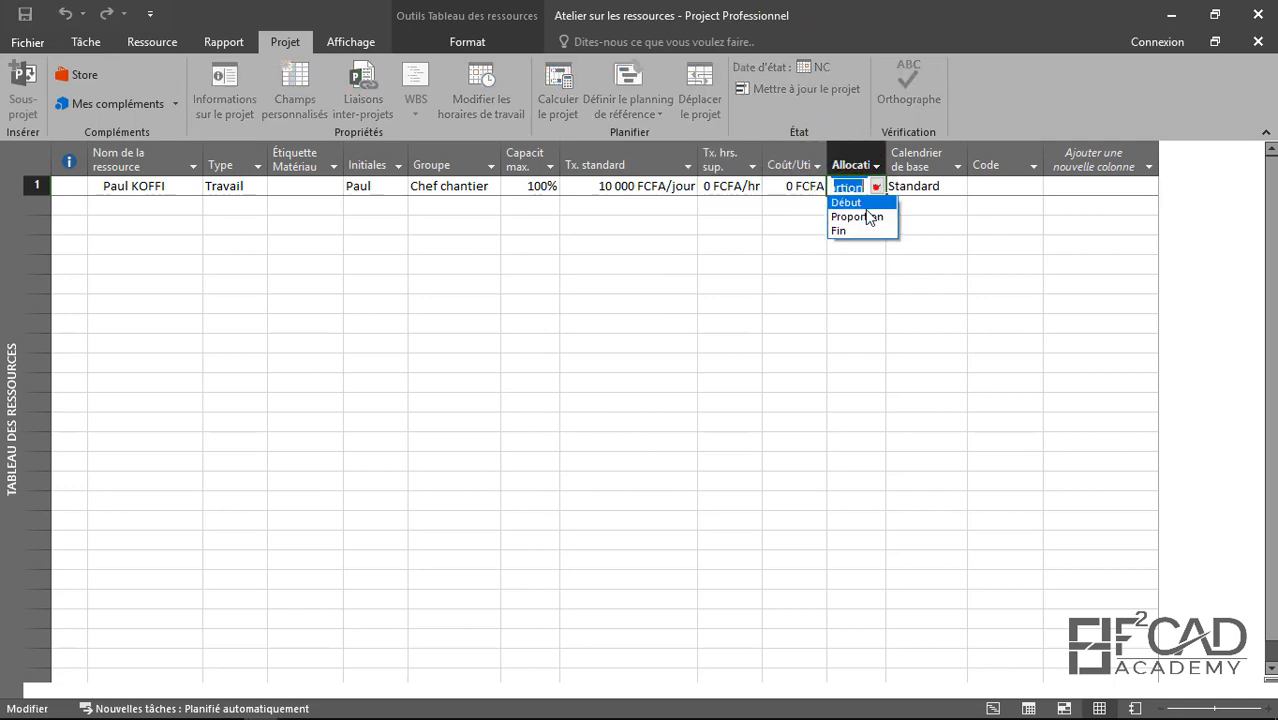
left_click(863, 211)
Look up the masons' details in the Nitro Pro PDF and add a second resource named Equipe de Macons
left_click(150, 206)
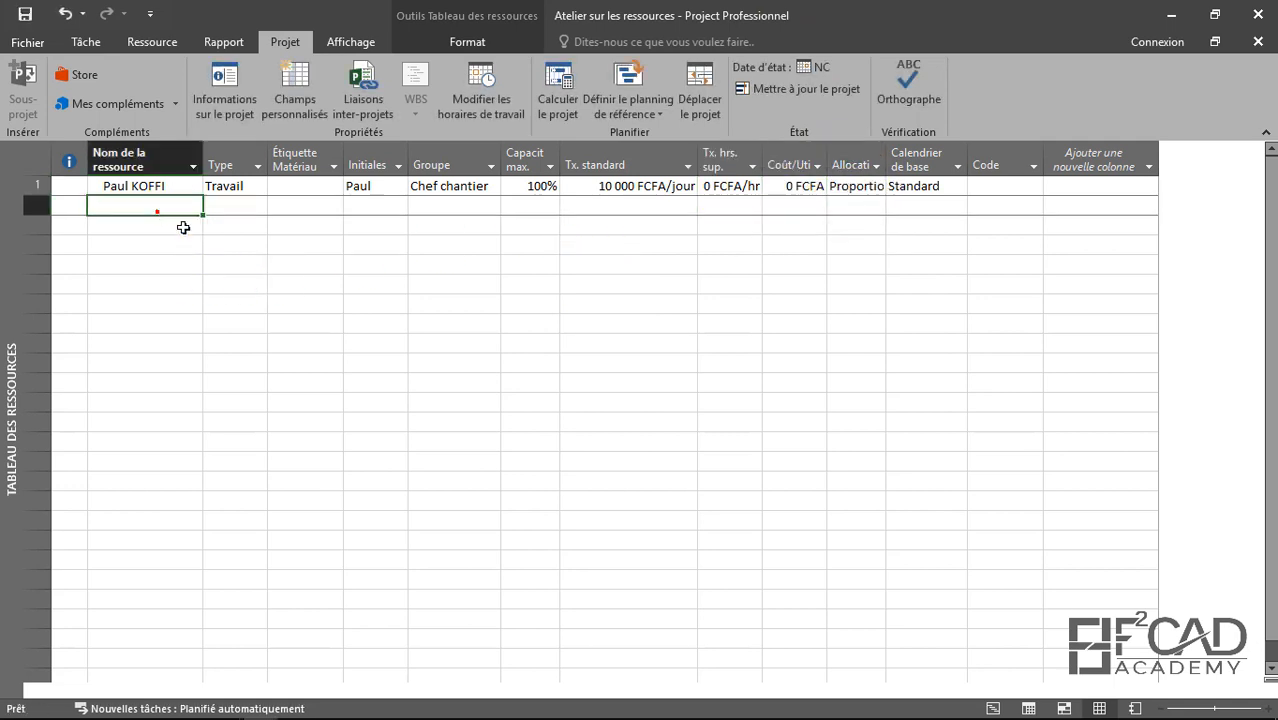
left_click(364, 706)
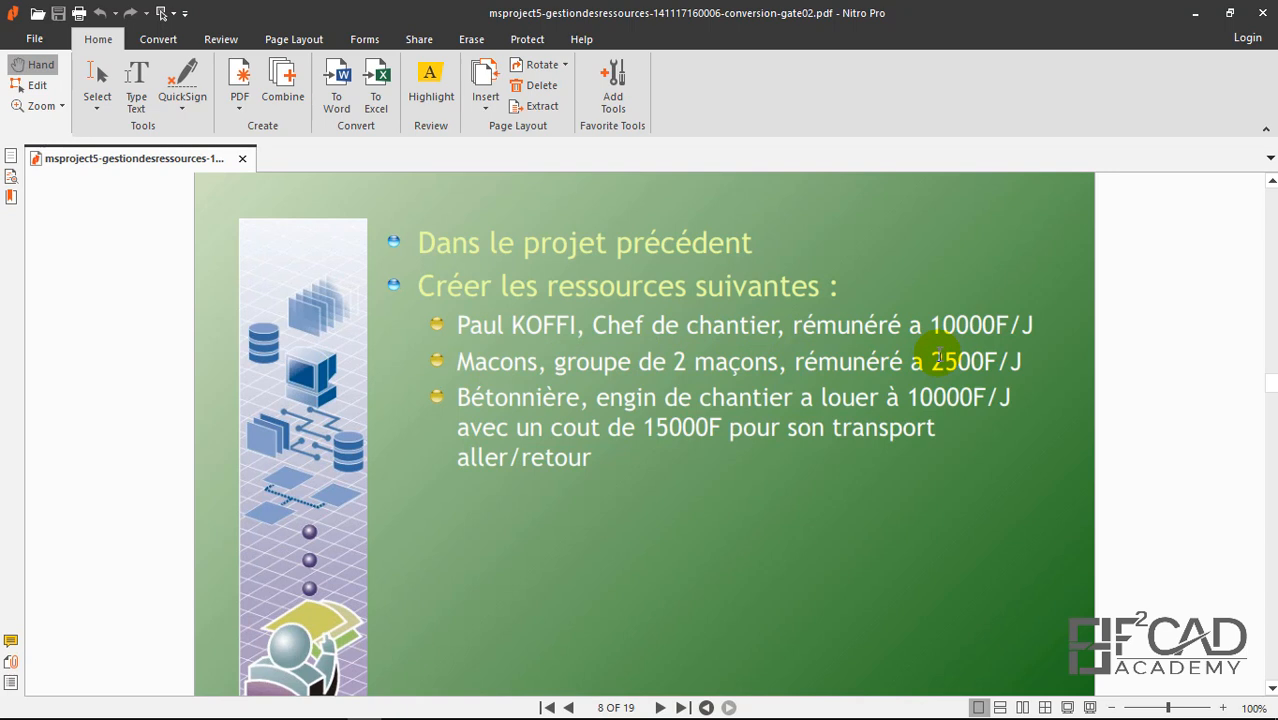
left_click(1202, 15)
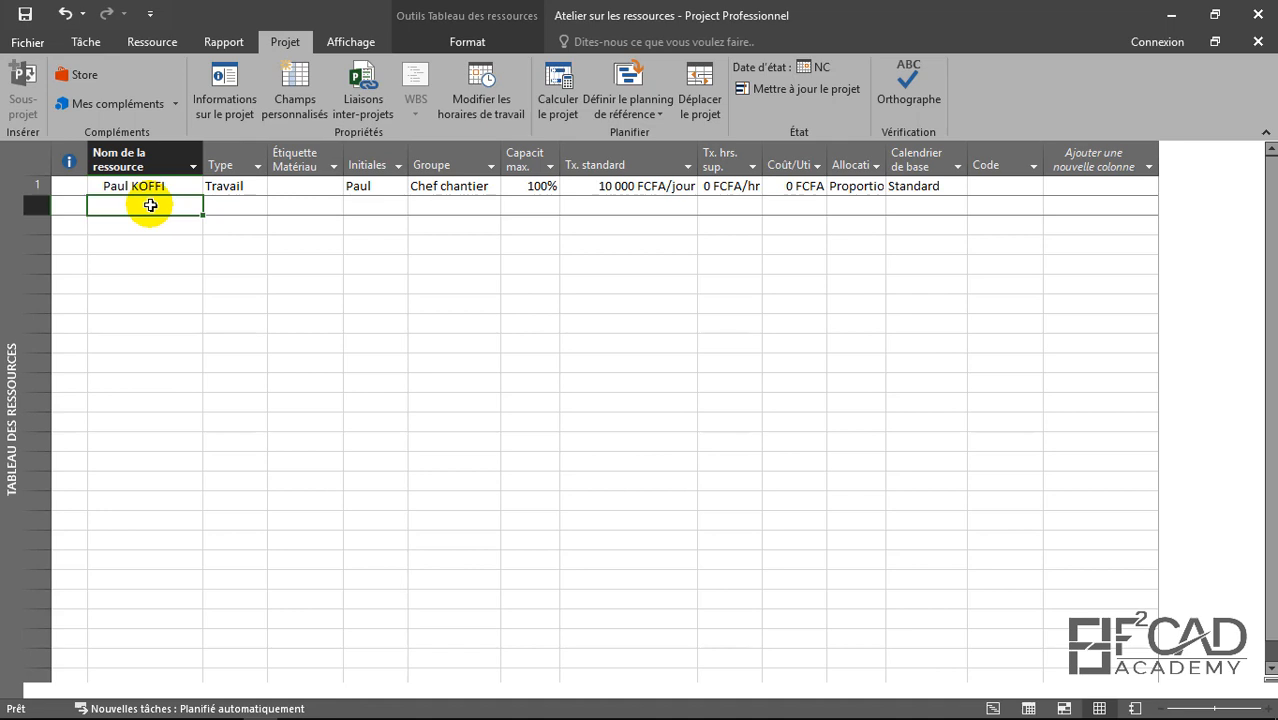
type("Equipe de M")
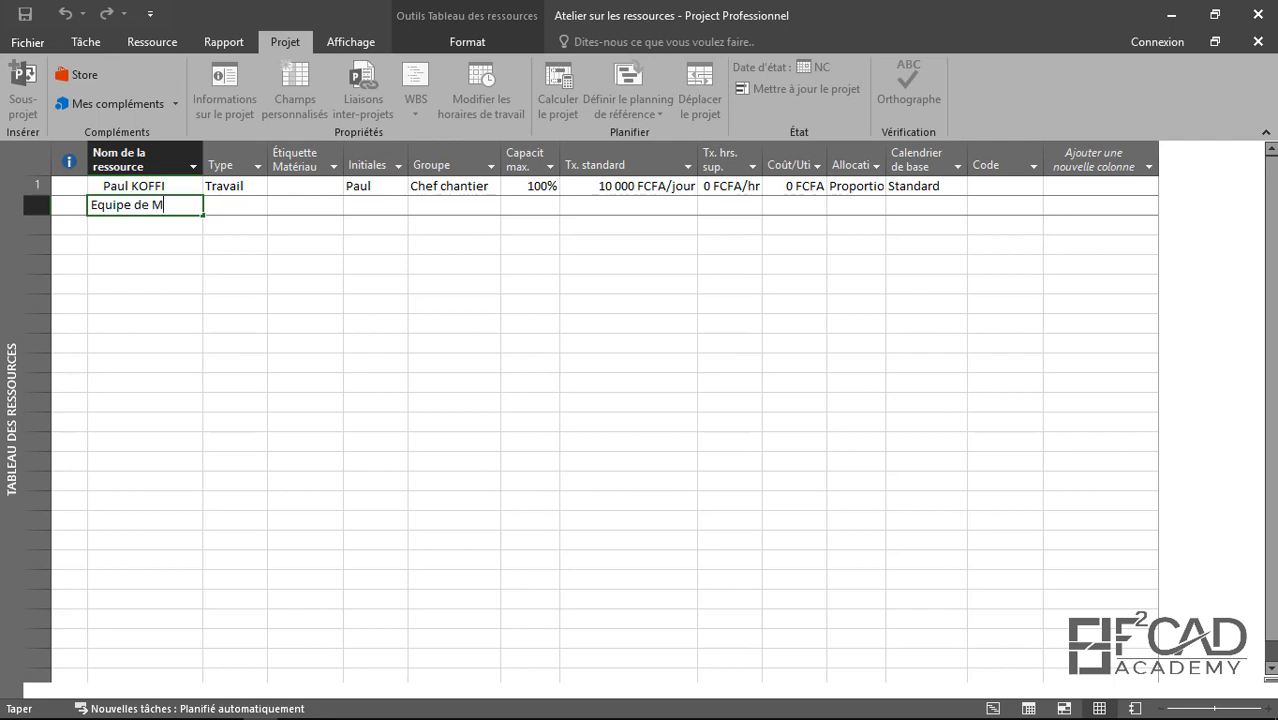
type("acons")
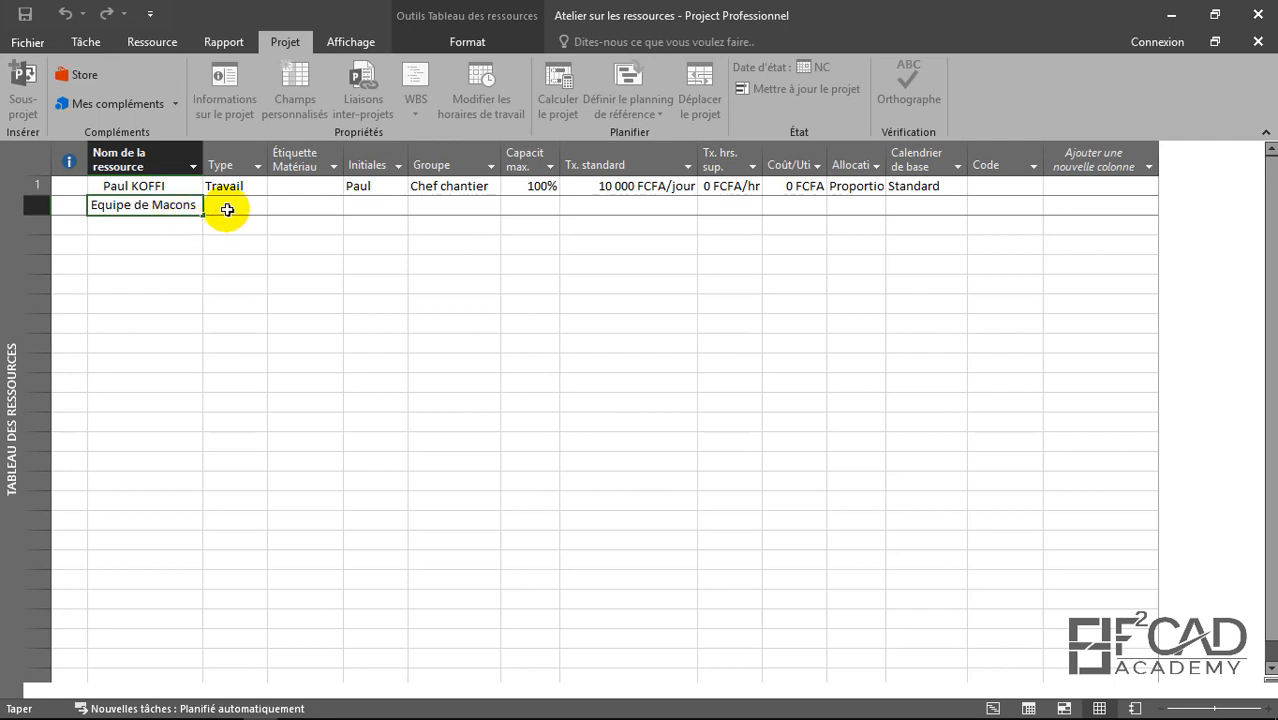
Set the type of Equipe de Macons to Travail and its initials to MAC
left_click(225, 212)
left_click(261, 213)
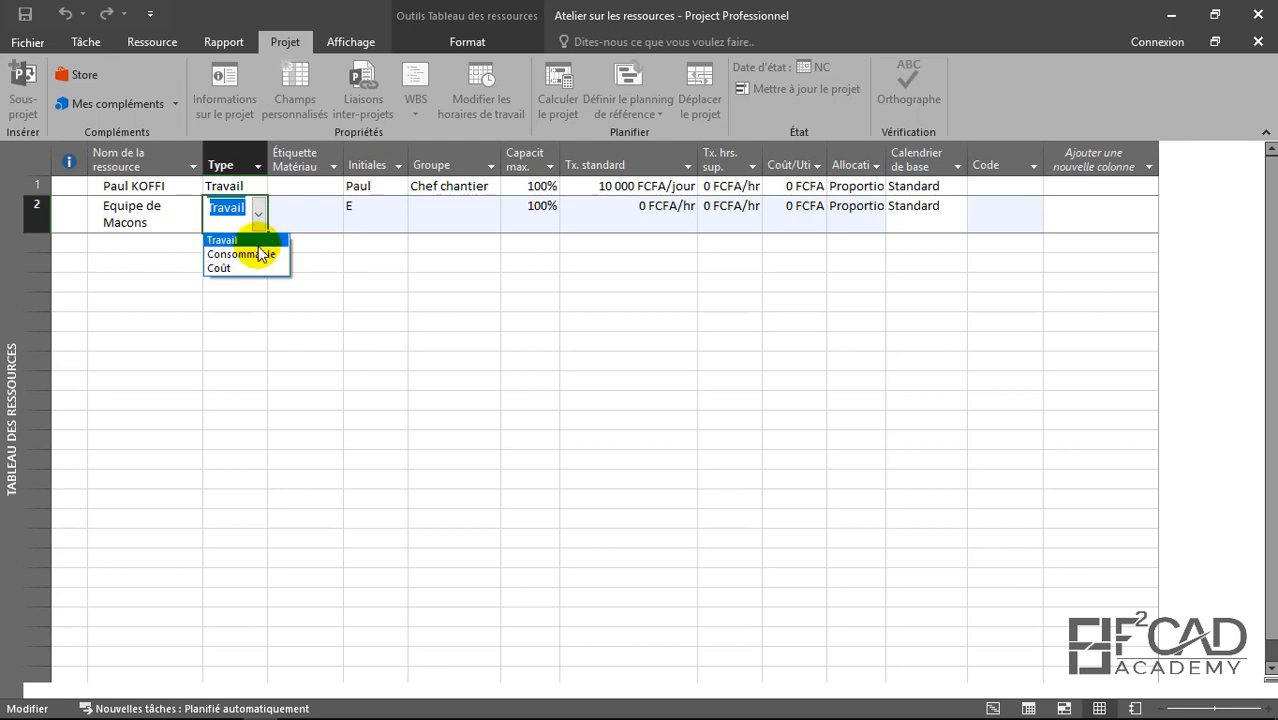
left_click(262, 241)
left_click(320, 208)
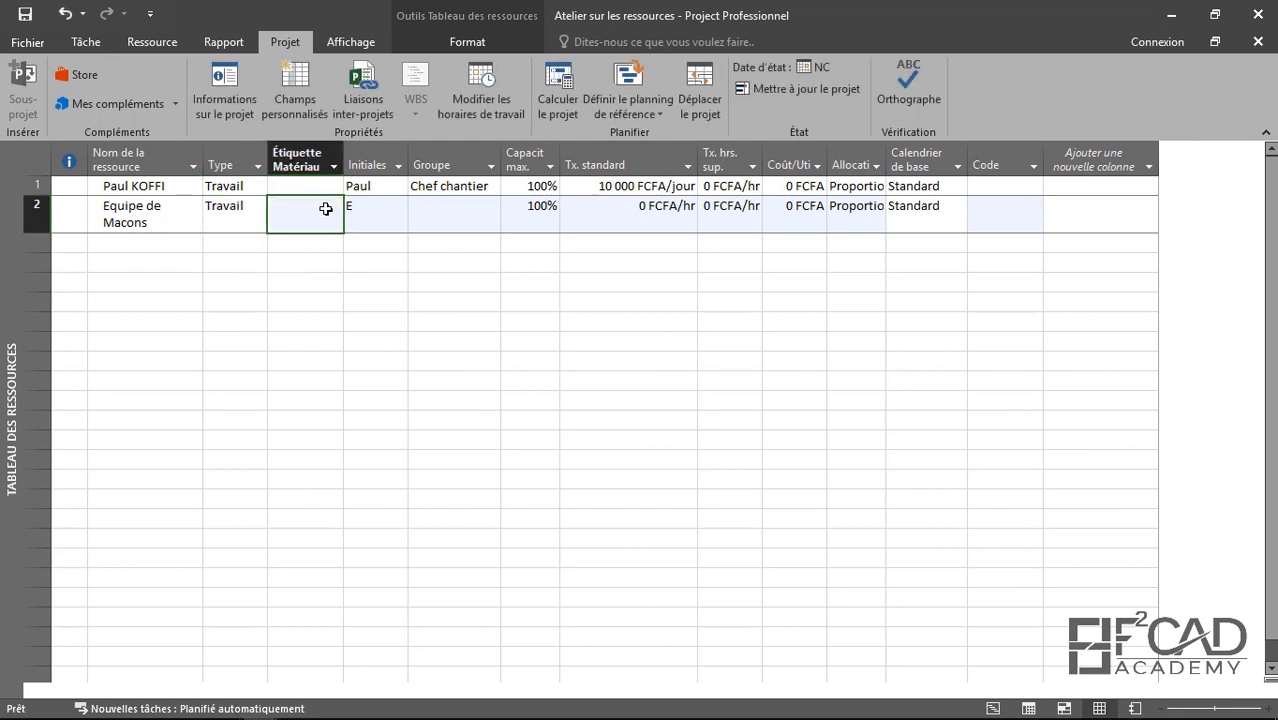
left_click(366, 208)
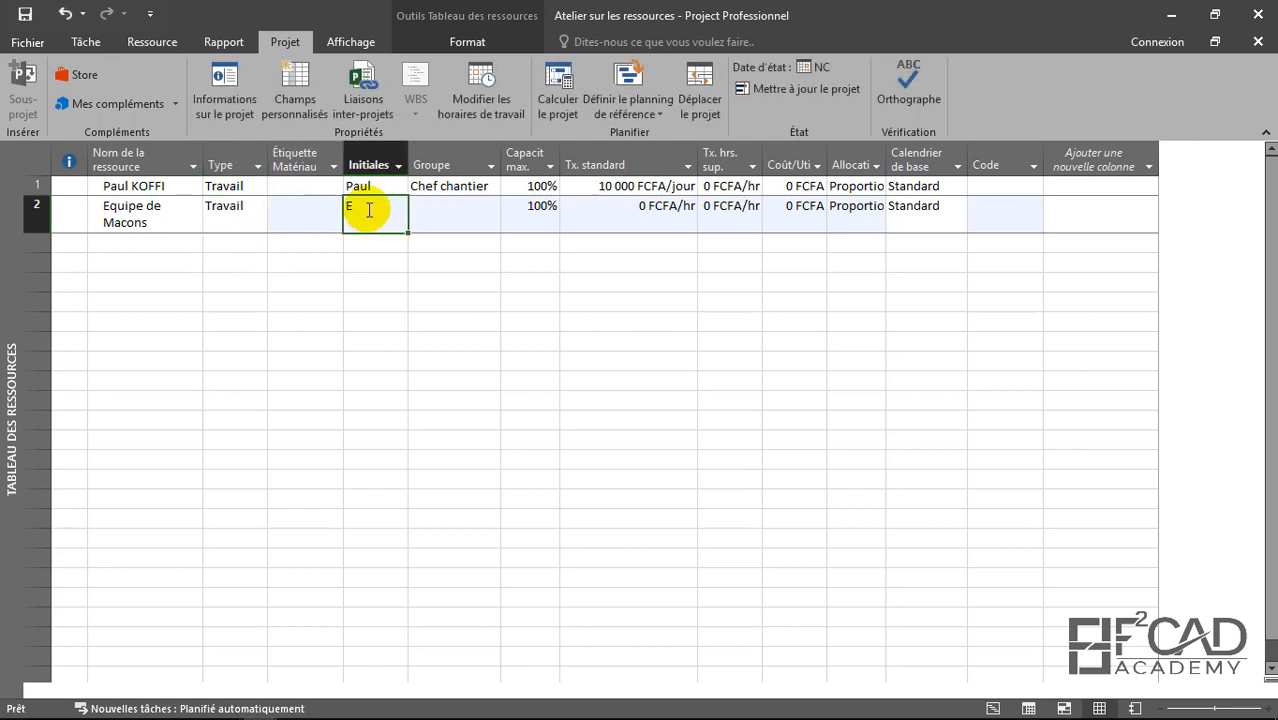
type("MAC")
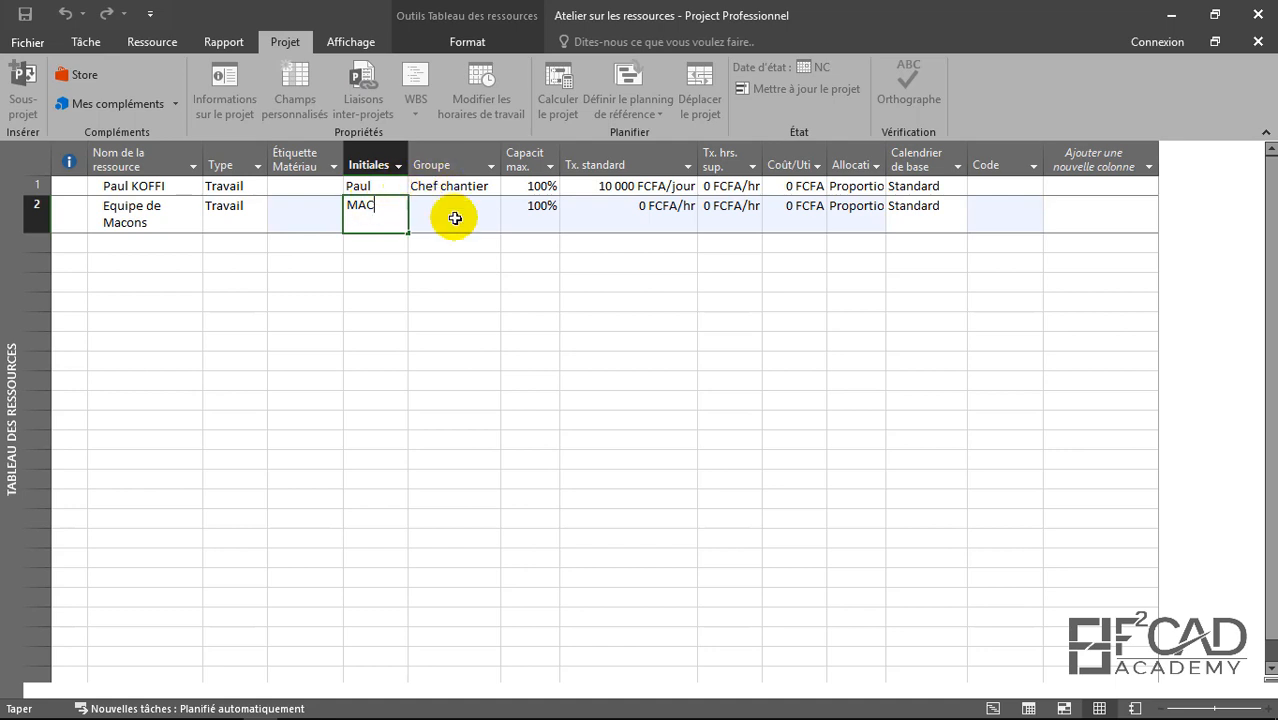
Assign the resource Equipe de Macons to the group Groupe des macons
left_click(455, 218)
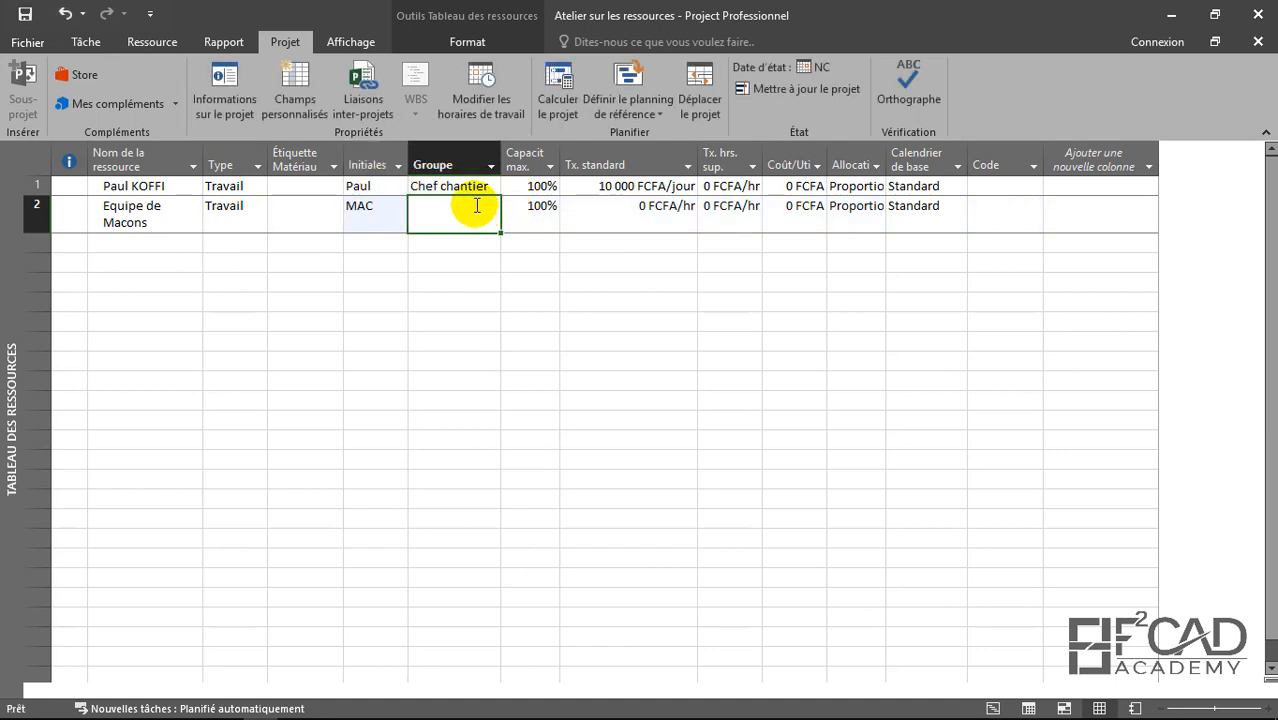
type("gROU")
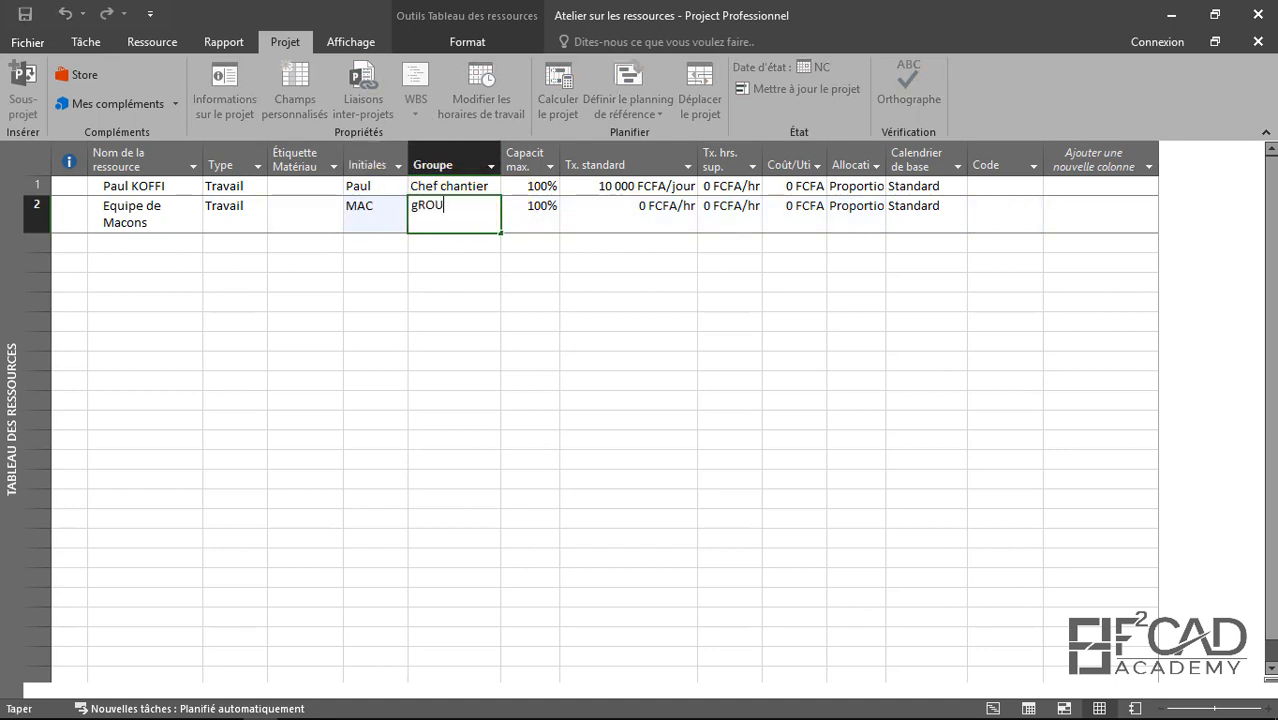
type("PE des macons")
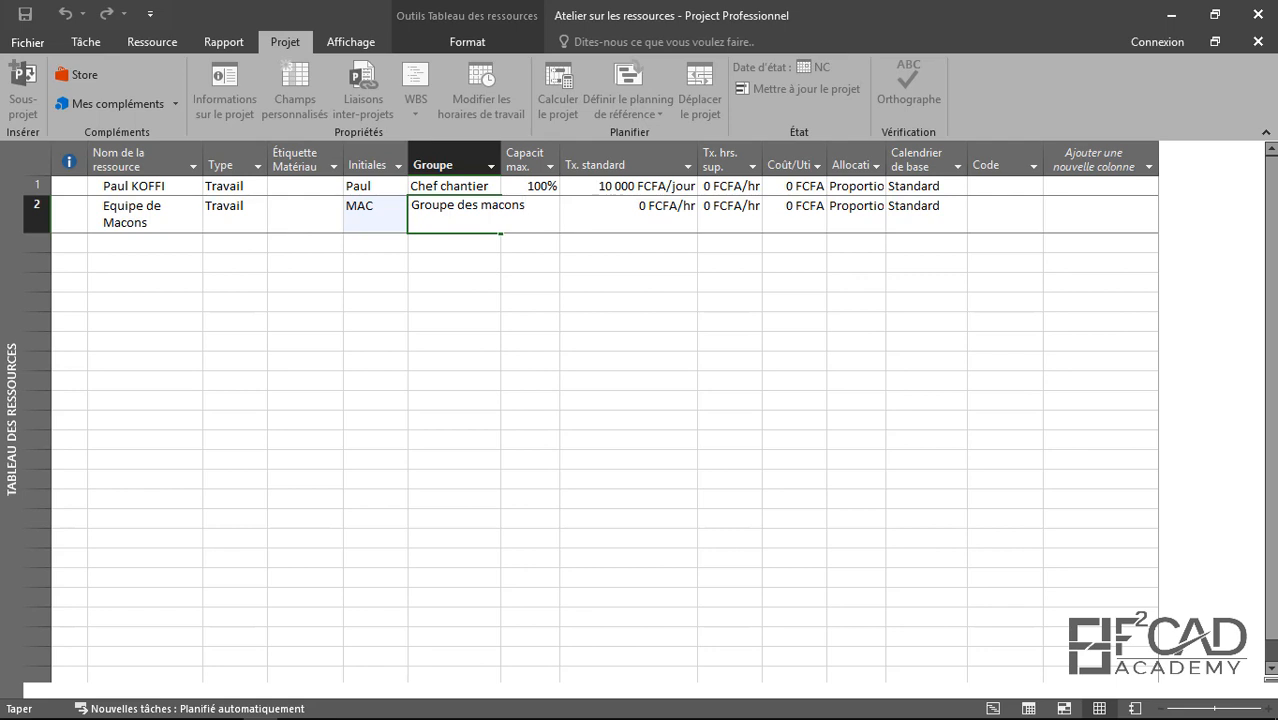
key("Return")
Open the maximum capacity of Equipe de Macons for editing
left_click(540, 216)
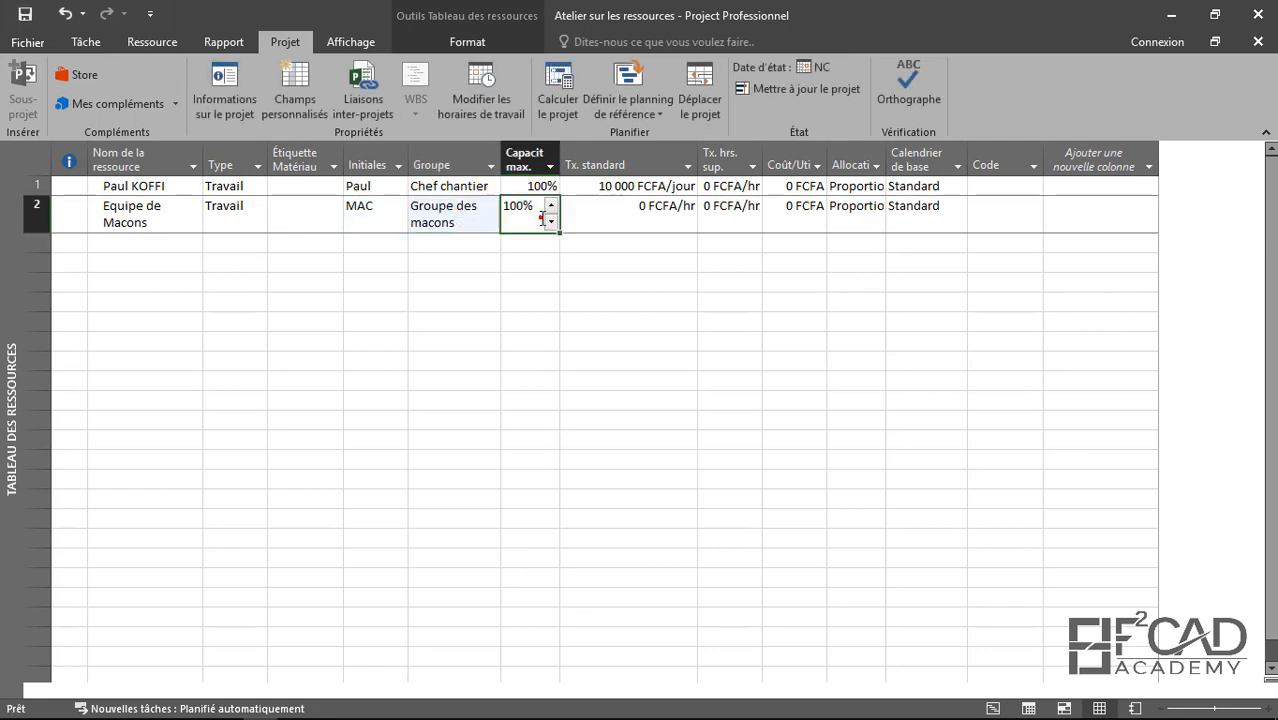